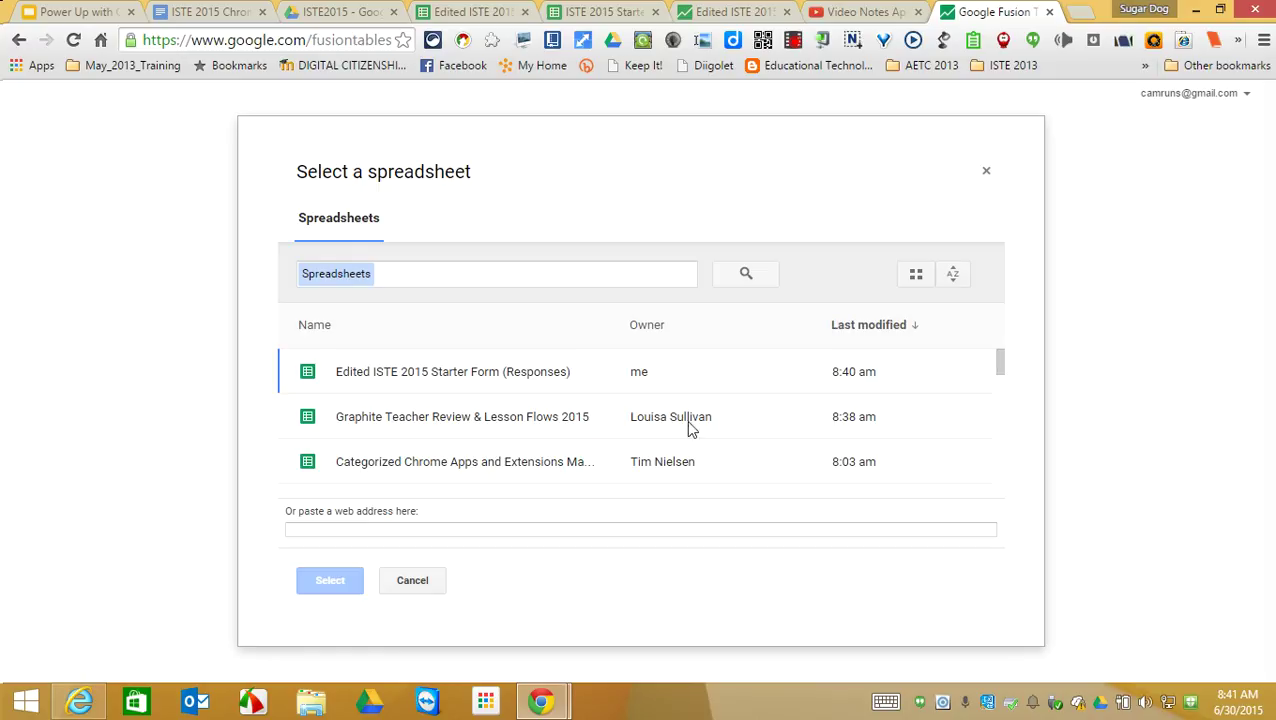
# - Import the spreadsheet "Edited ISTE 2015 Starter Form (Responses)" as a new table with column names in row 1
pyautogui.click(527, 388)
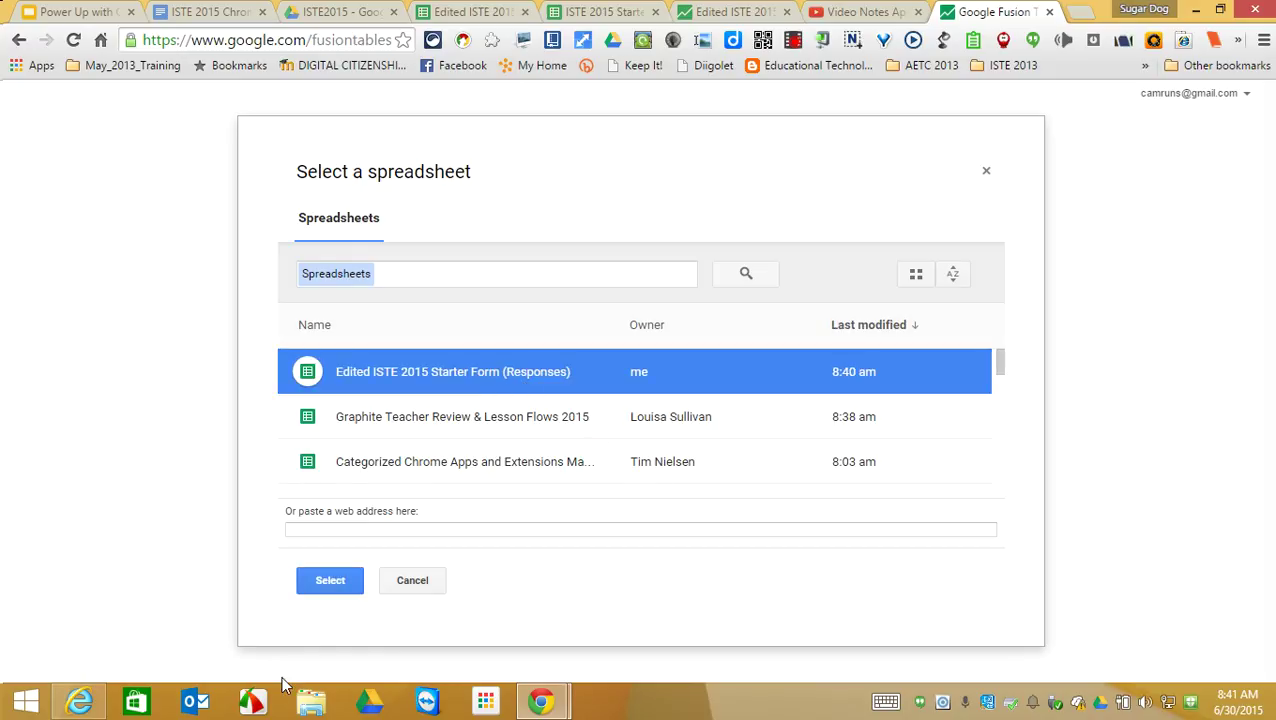
pyautogui.click(330, 582)
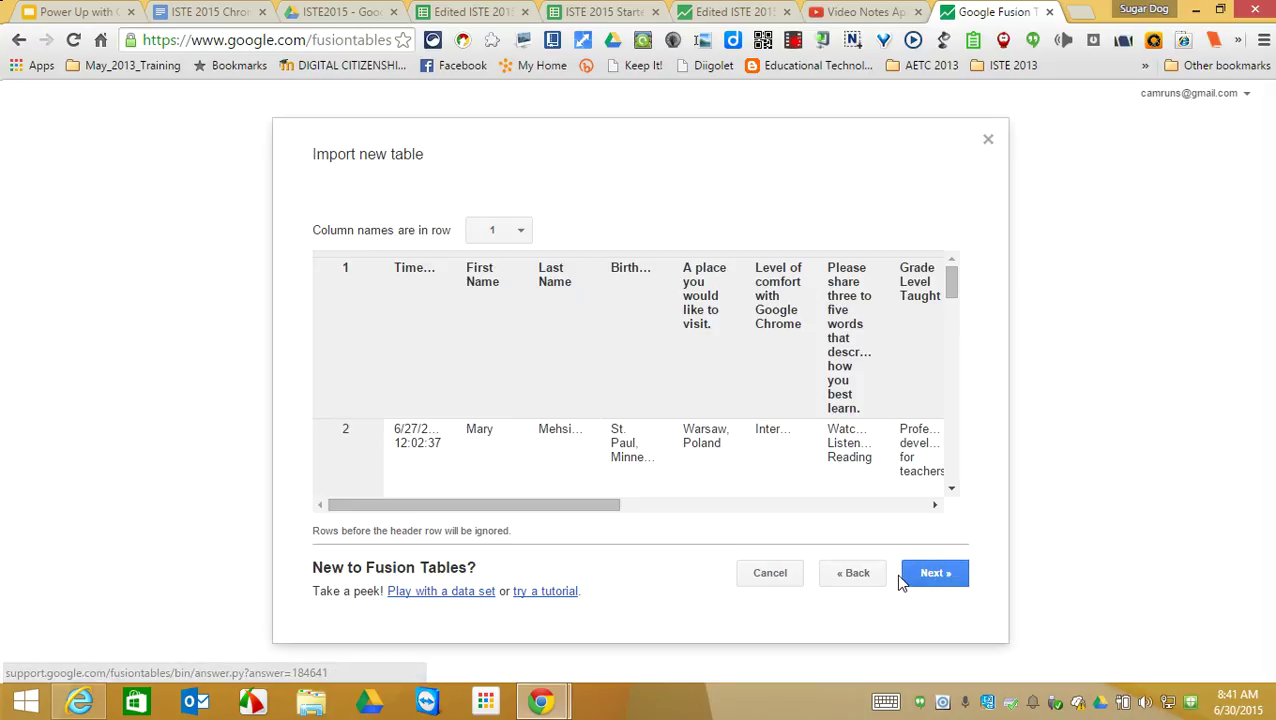
pyautogui.click(935, 574)
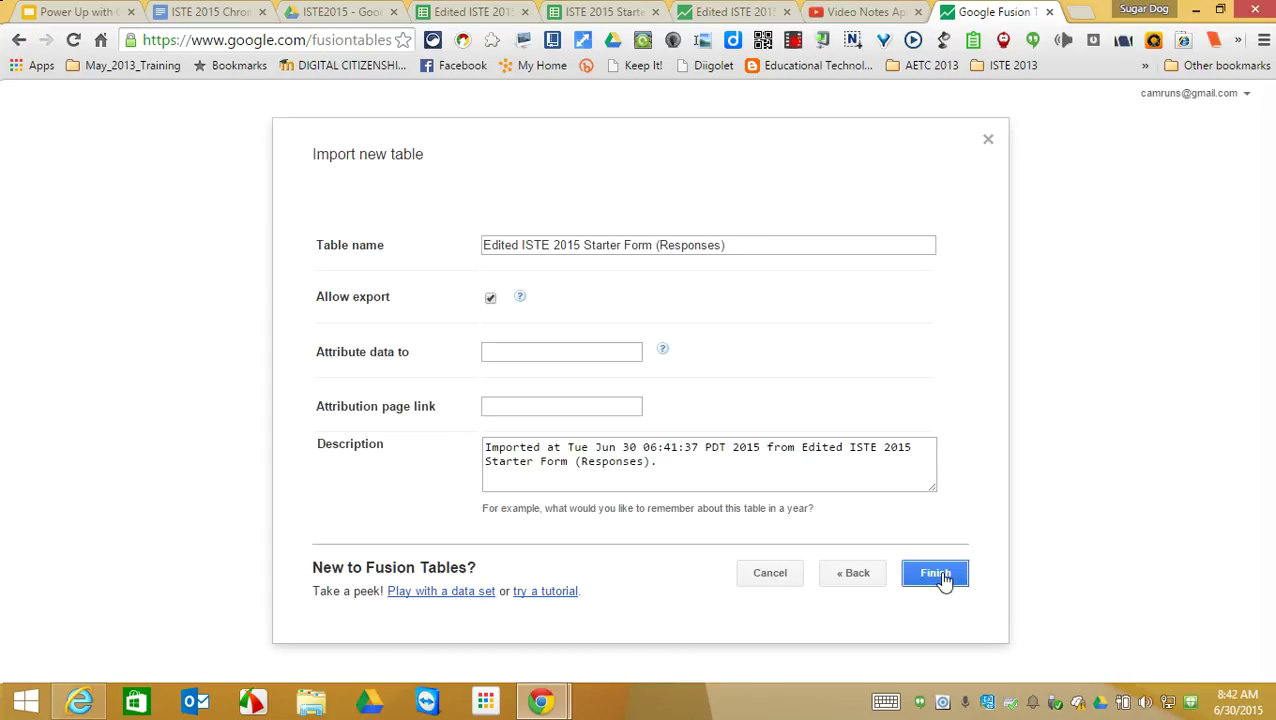
pyautogui.click(924, 578)
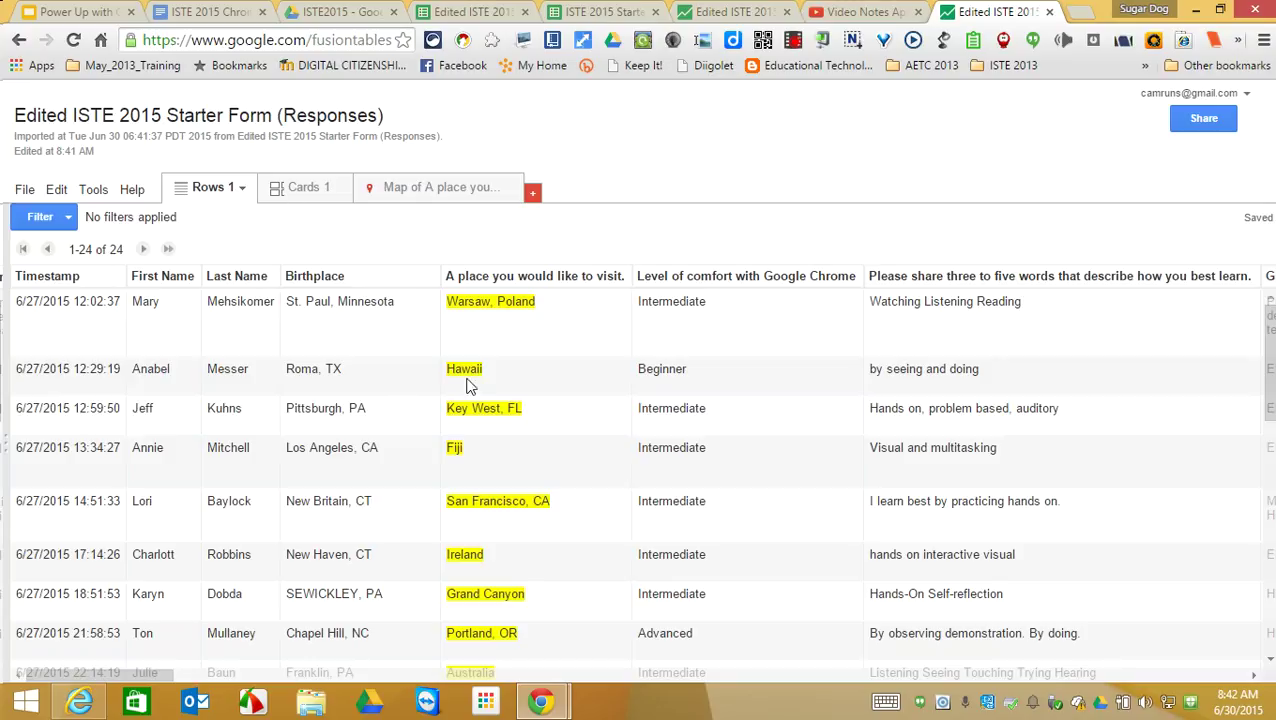
# - Review the responses as cards and on the map, including the details of the Greece and San Francisco markers
pyautogui.click(282, 188)
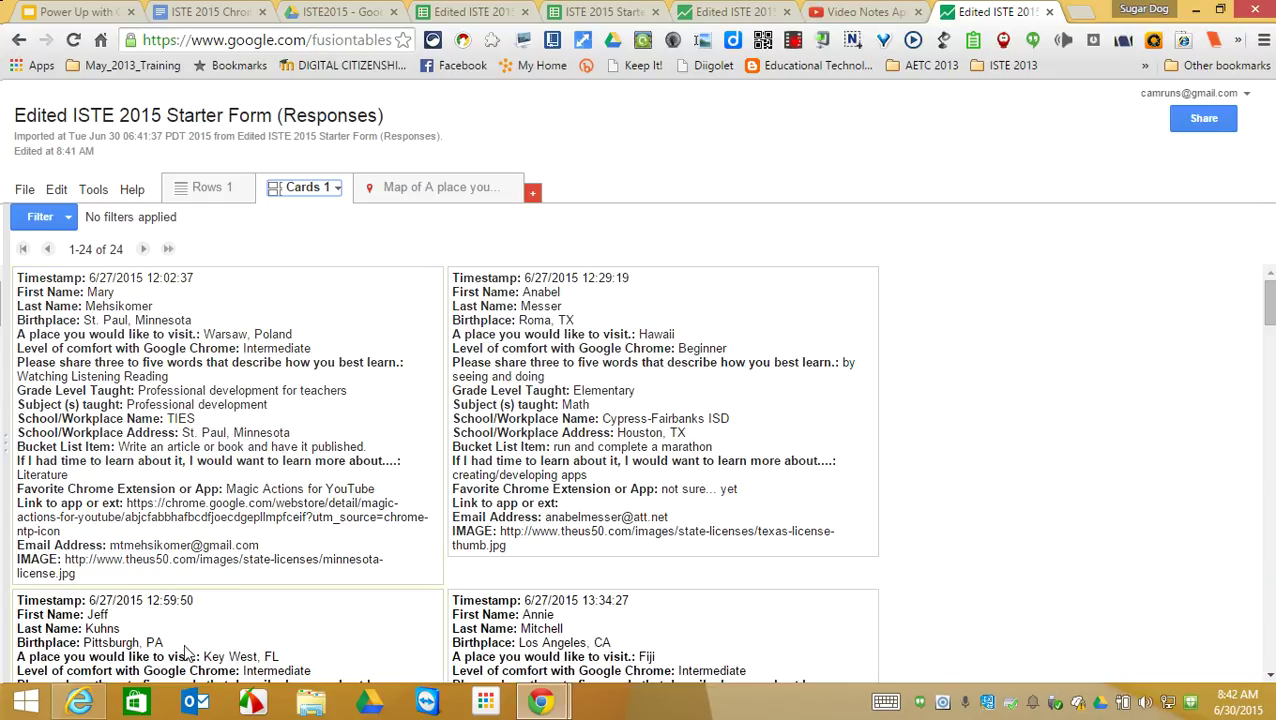
pyautogui.click(443, 189)
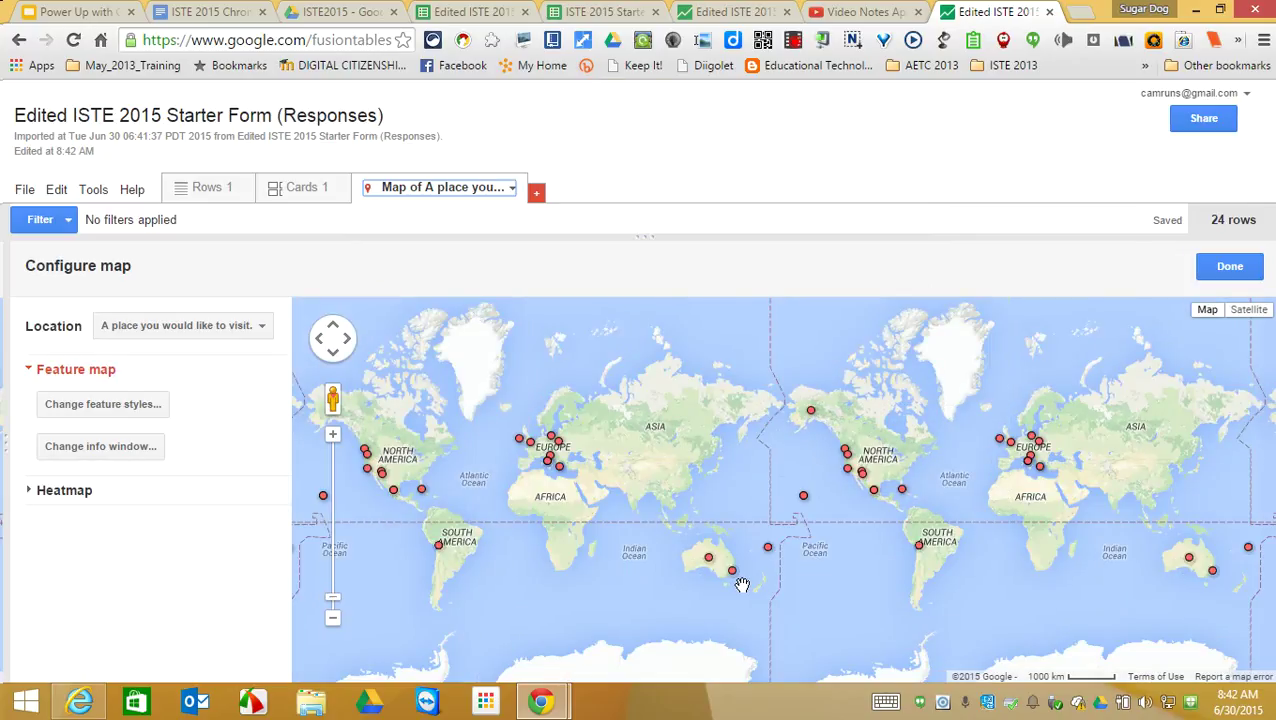
pyautogui.click(558, 470)
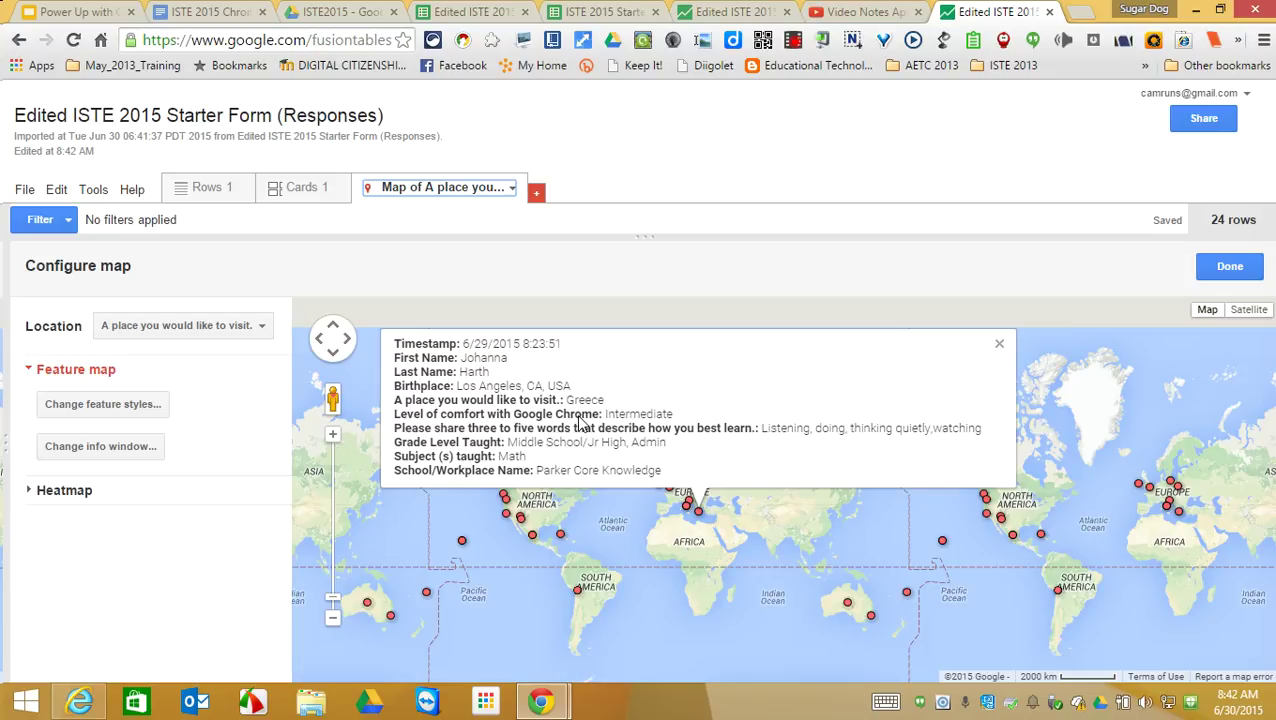
pyautogui.click(985, 518)
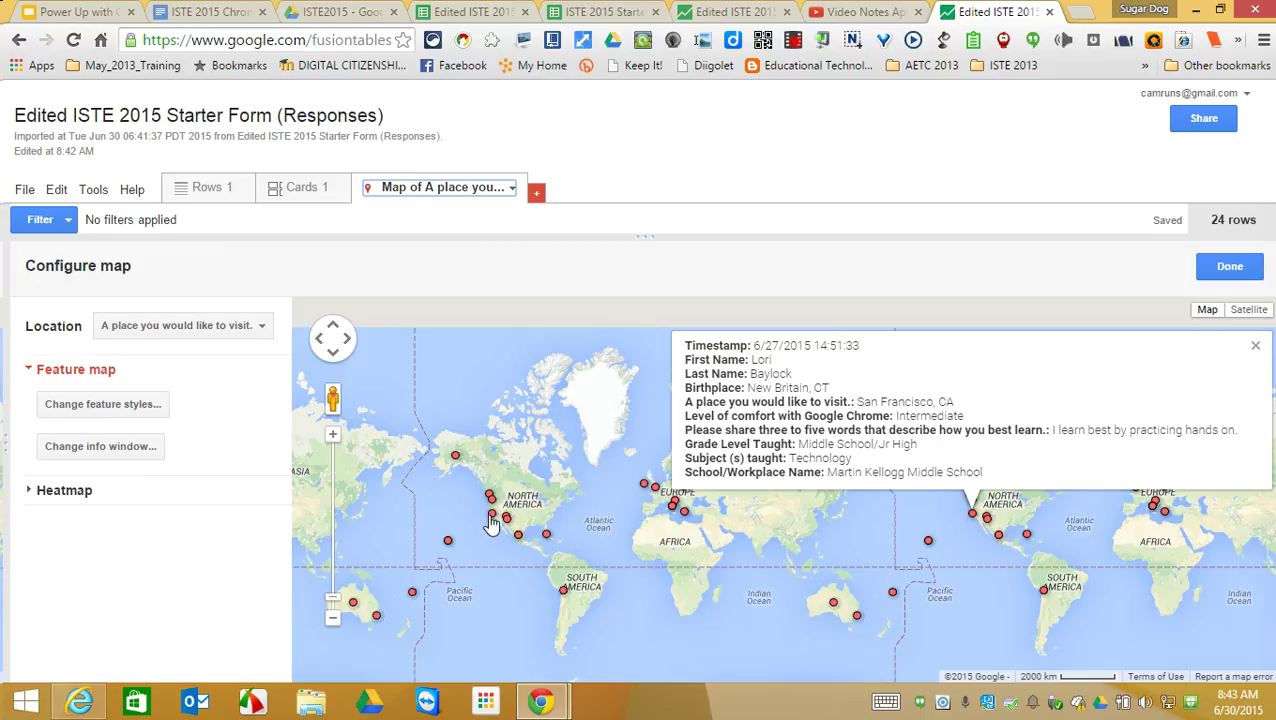
# - Add IMAGE to the map's info window, remove Last Name and Timestamp from it, and save the layout
pyautogui.click(207, 194)
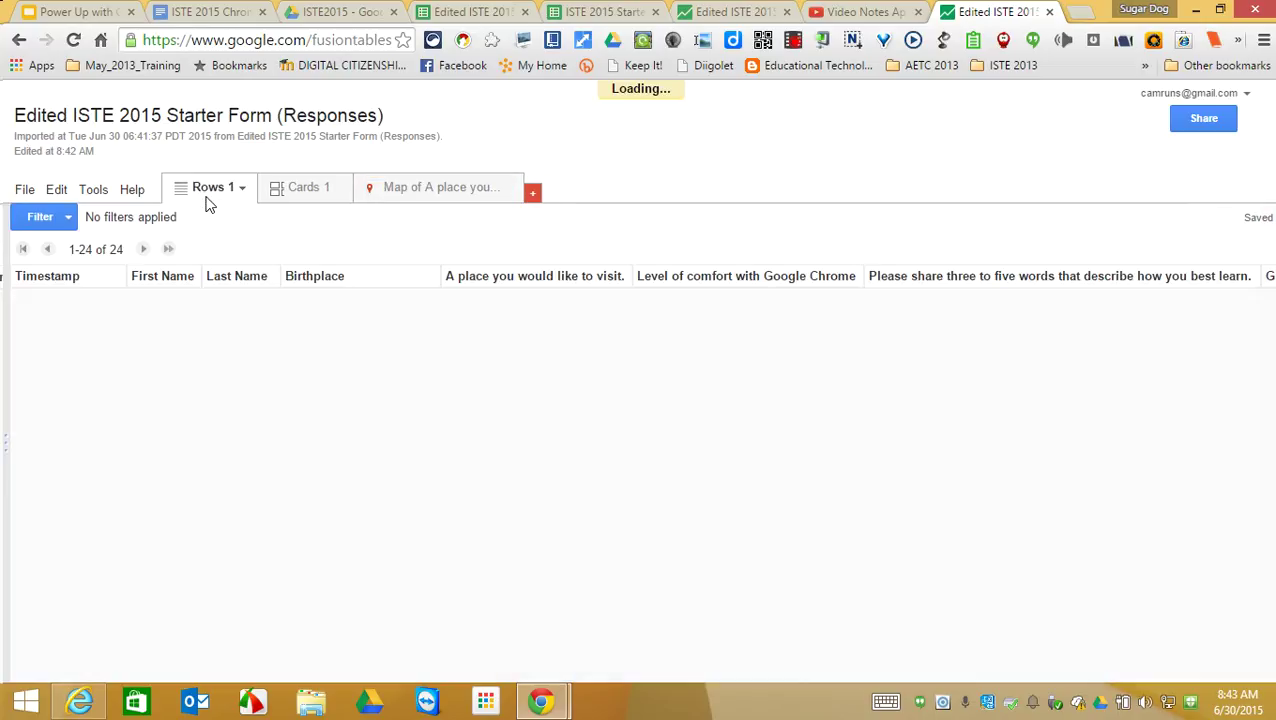
pyautogui.click(402, 194)
pyautogui.click(129, 453)
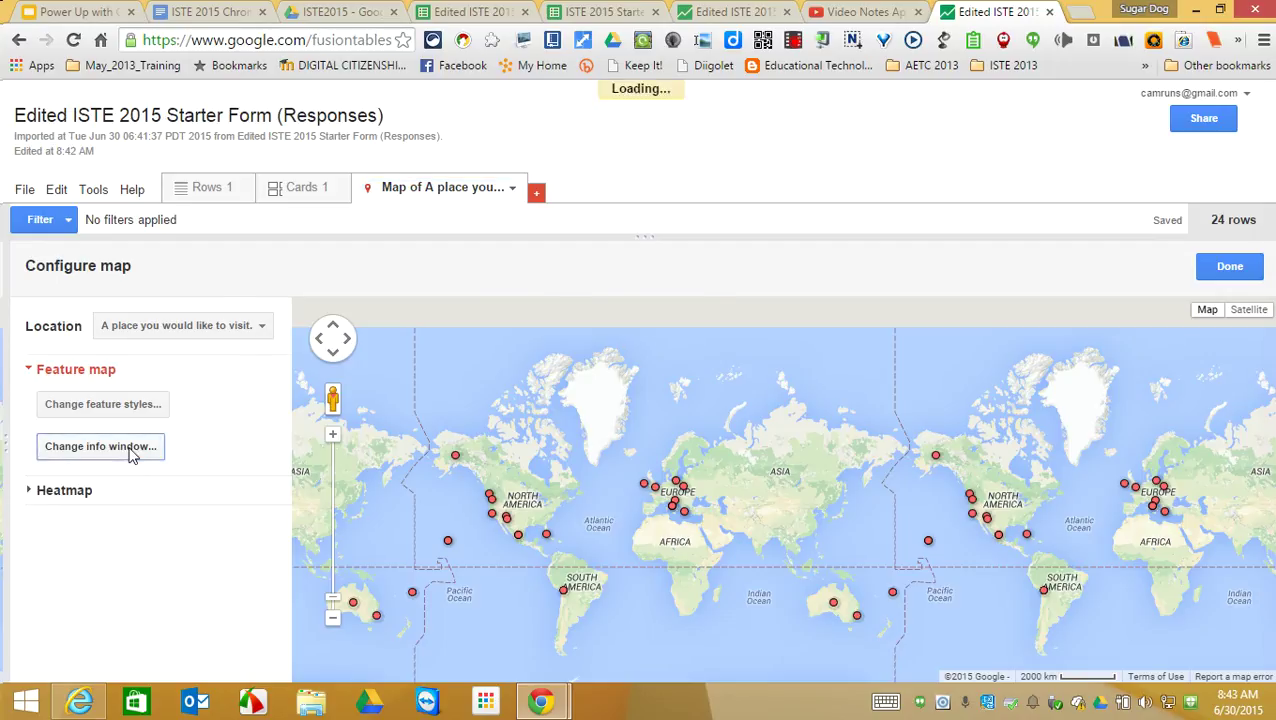
pyautogui.moveTo(450, 441); pyautogui.dragTo(437, 575)
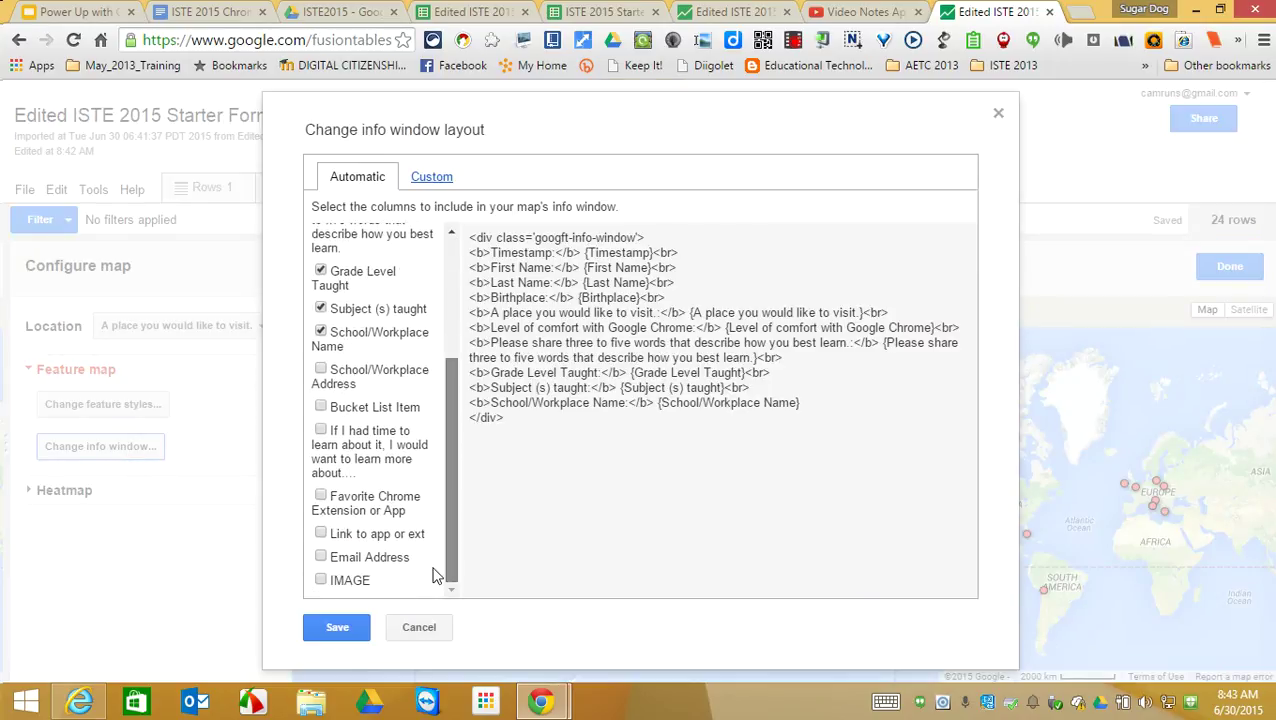
pyautogui.click(321, 582)
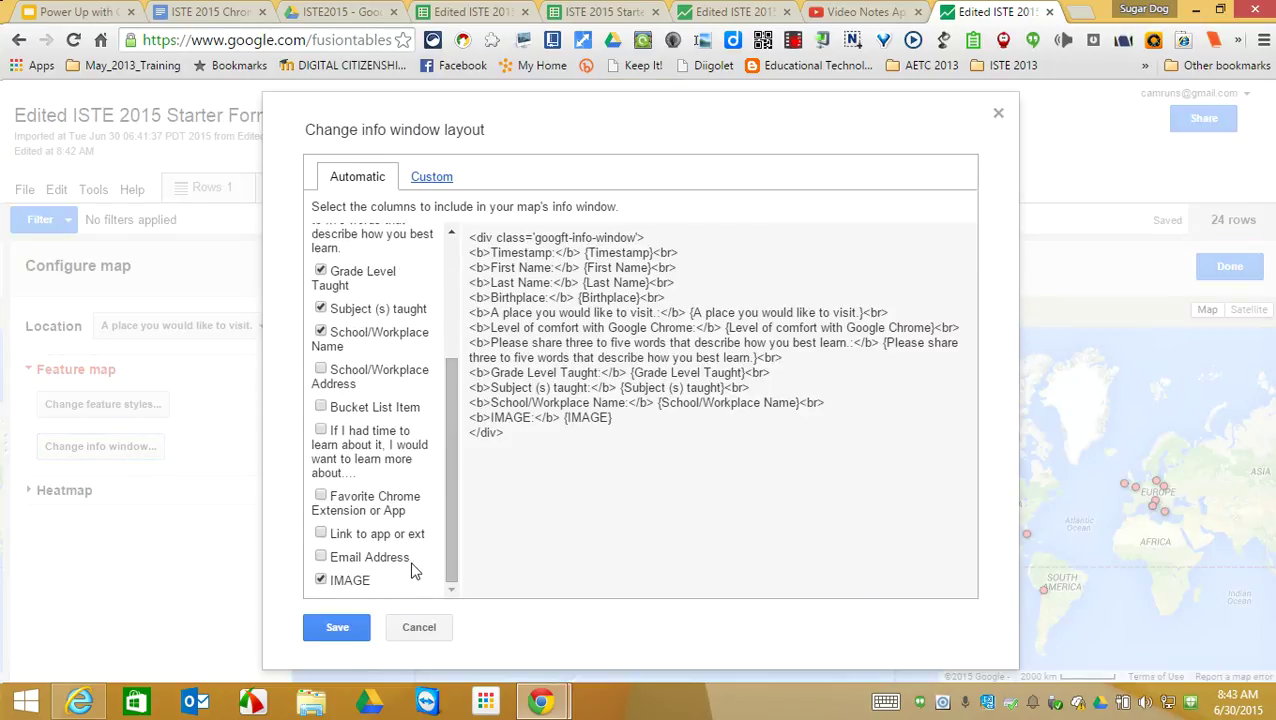
pyautogui.moveTo(452, 459); pyautogui.dragTo(466, 340)
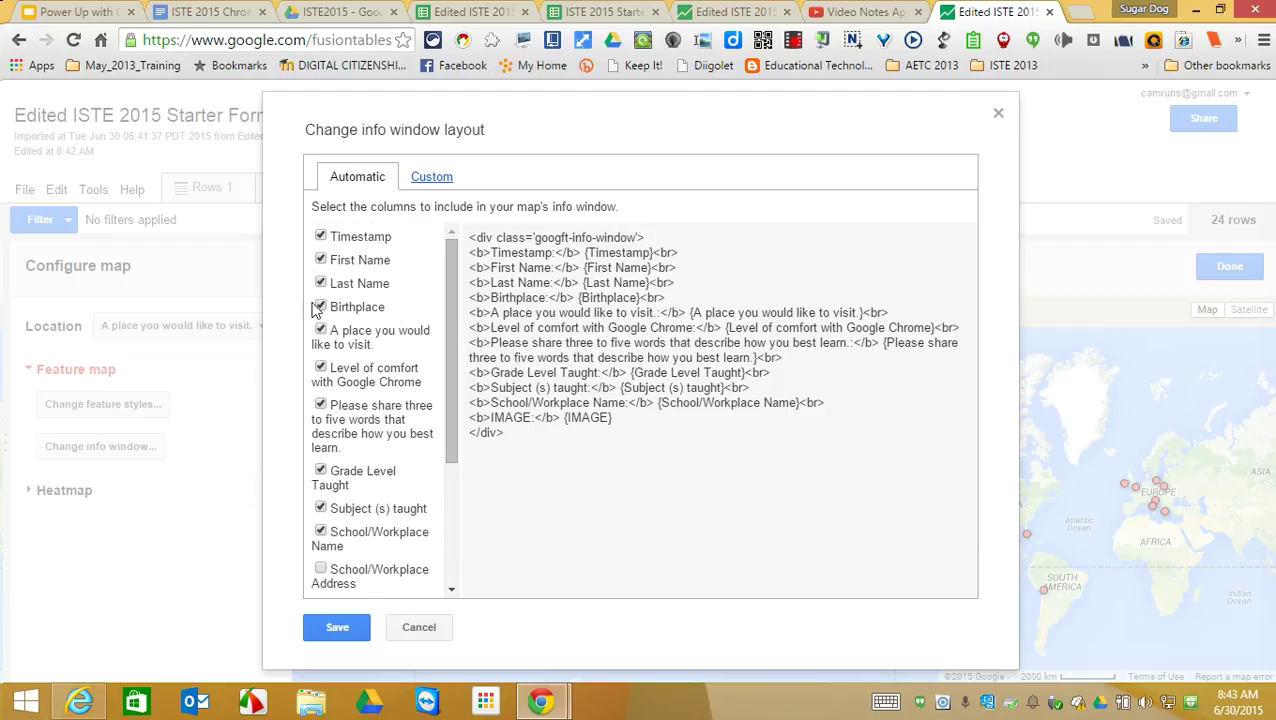
pyautogui.click(321, 283)
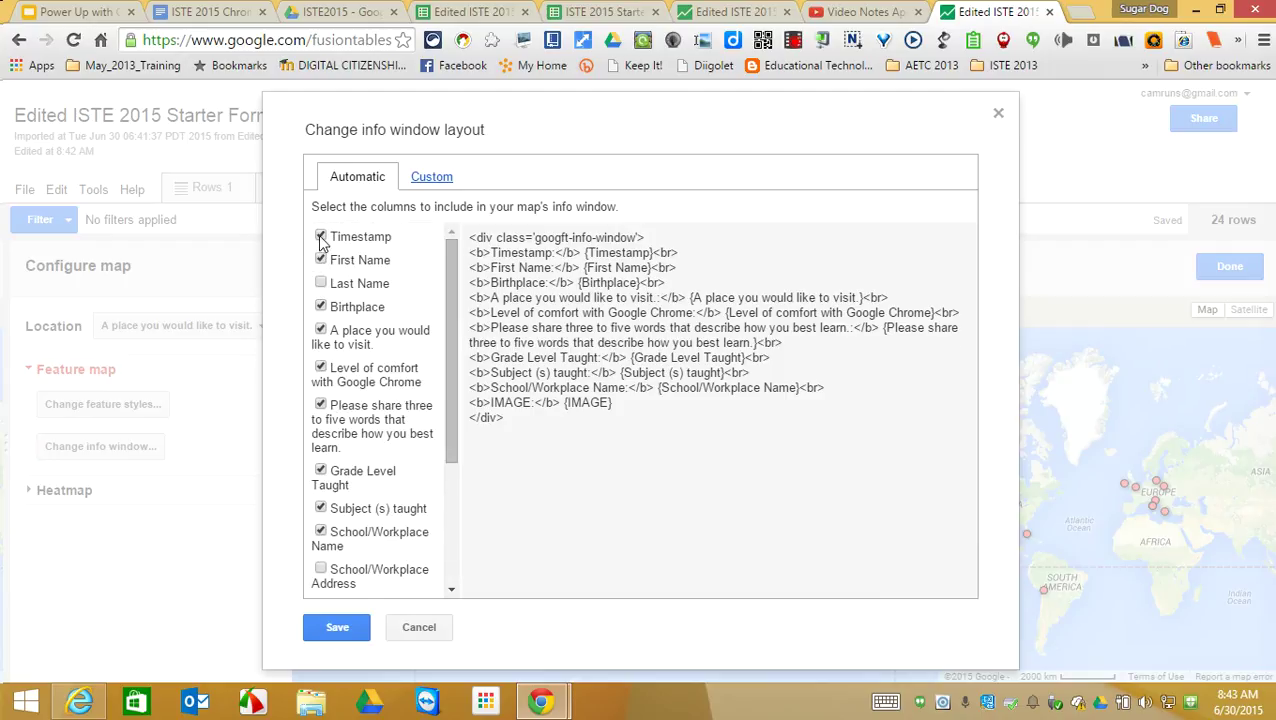
pyautogui.click(321, 238)
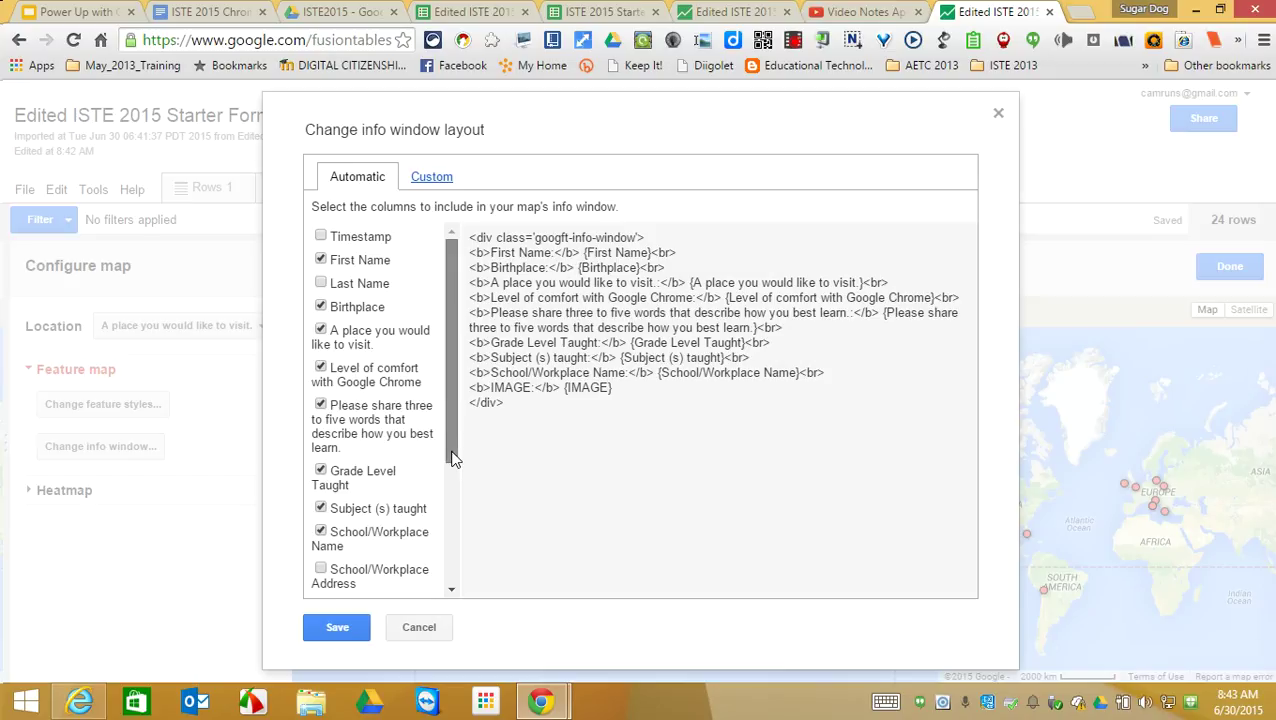
pyautogui.moveTo(455, 472); pyautogui.dragTo(449, 572)
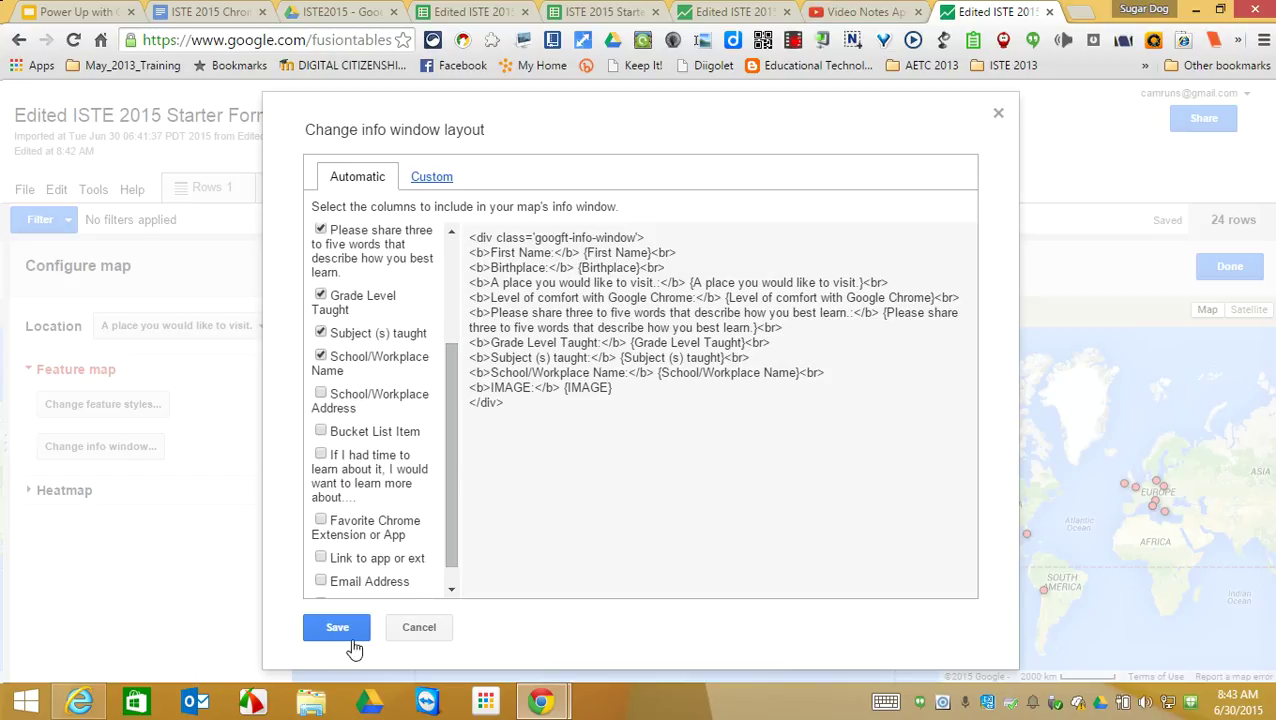
pyautogui.click(338, 632)
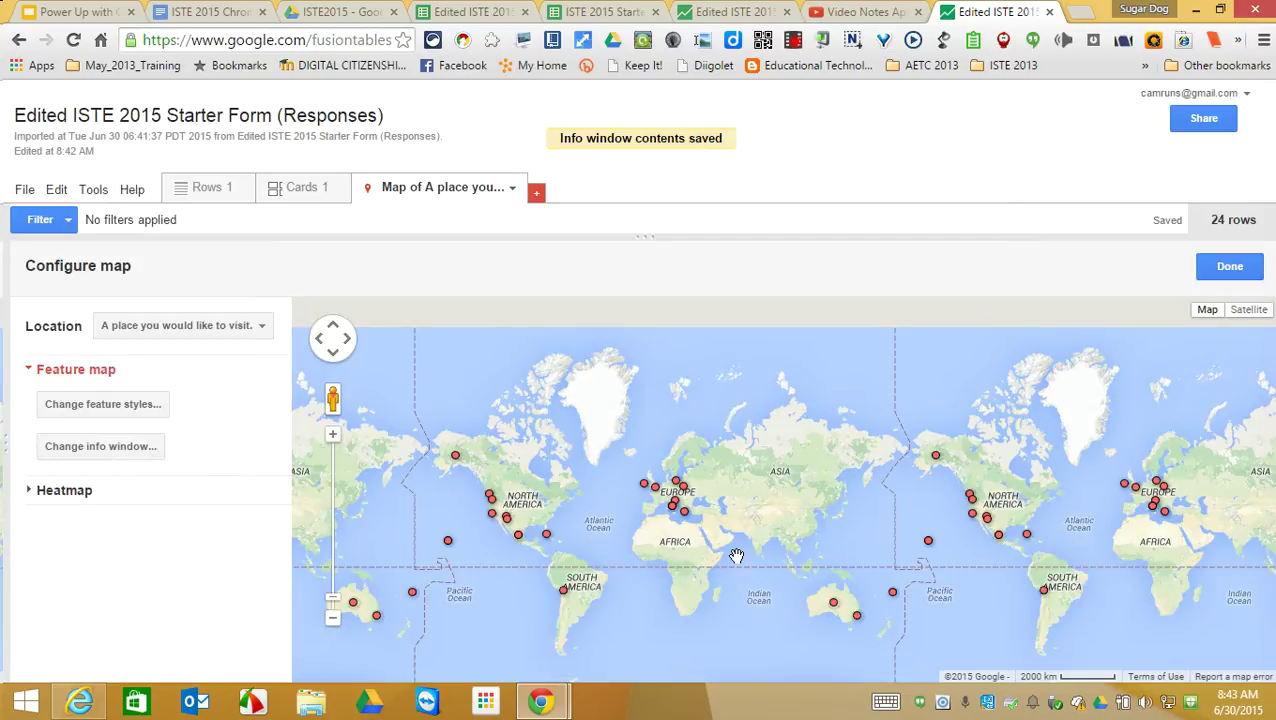
# - Check the info windows of the Greece and Arizona markers on the map, closing each one
pyautogui.click(685, 518)
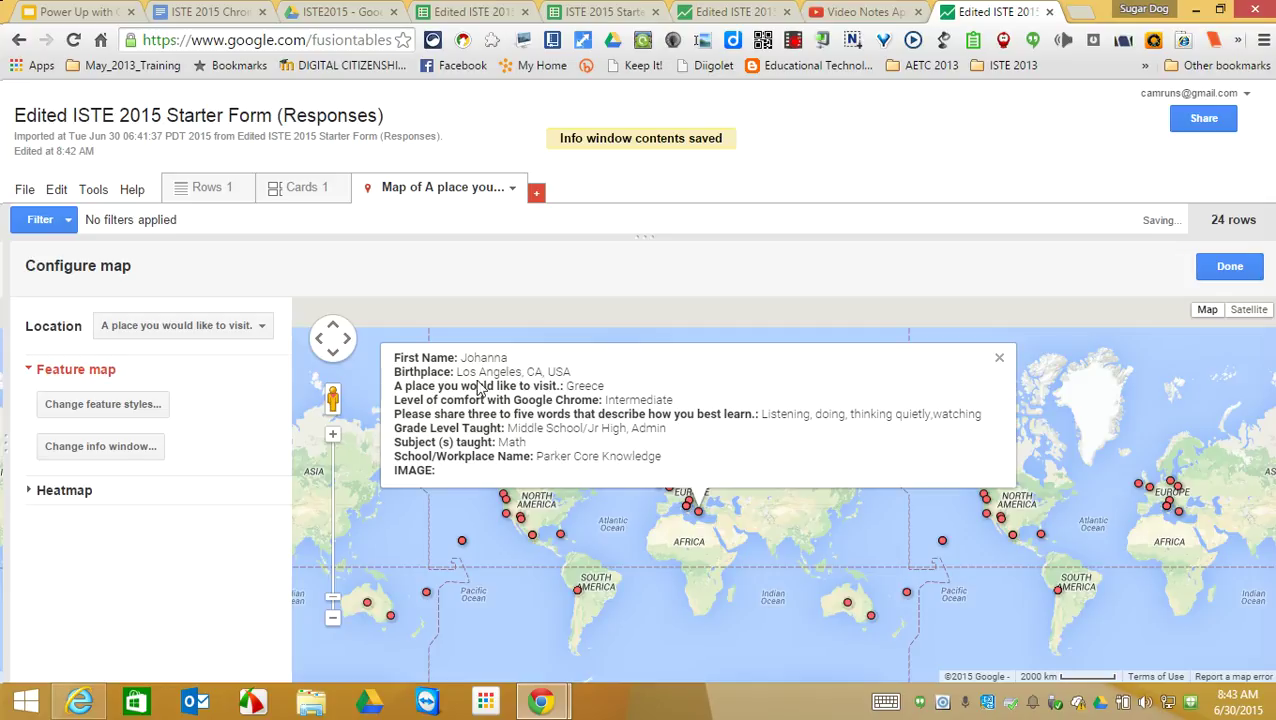
pyautogui.click(999, 358)
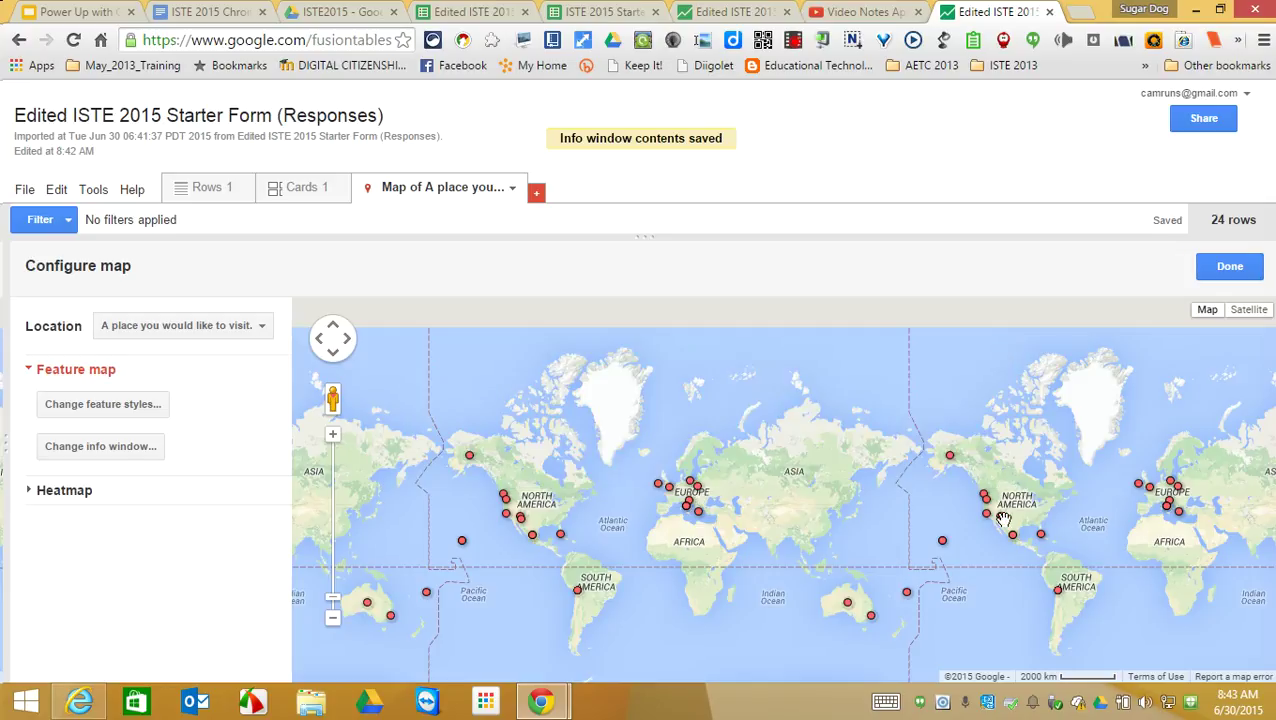
pyautogui.click(1000, 519)
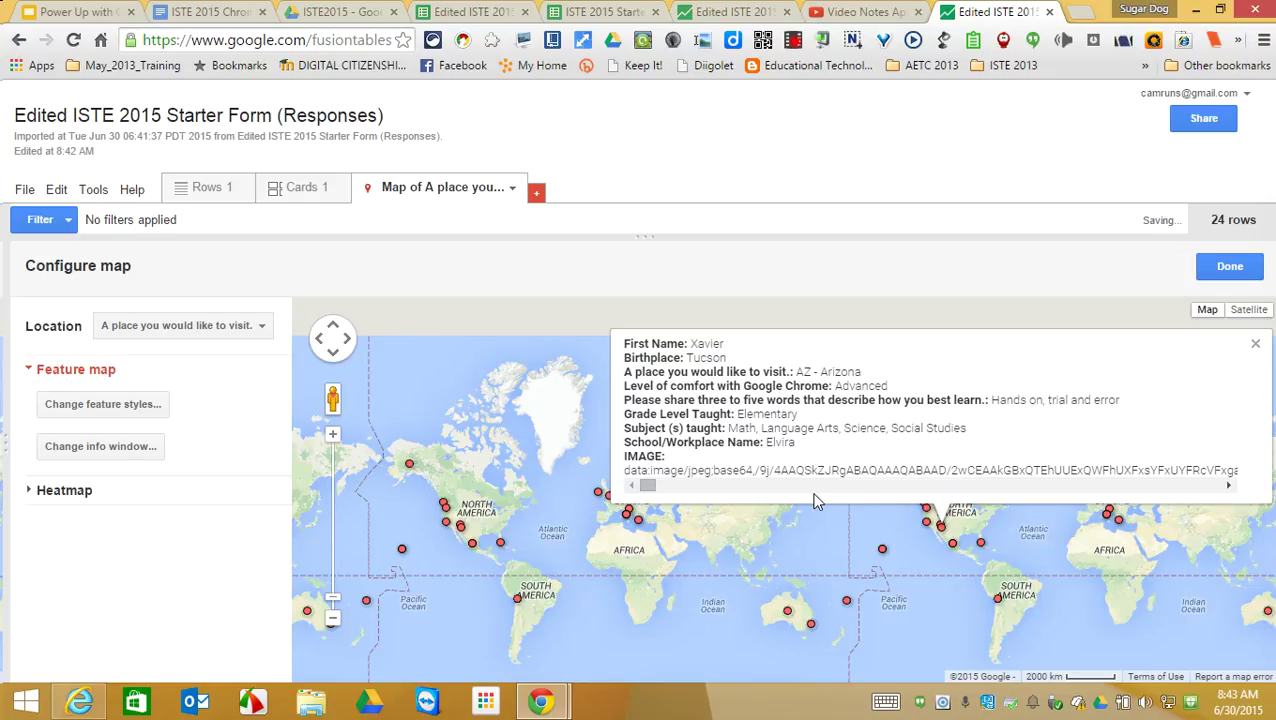
pyautogui.click(1251, 348)
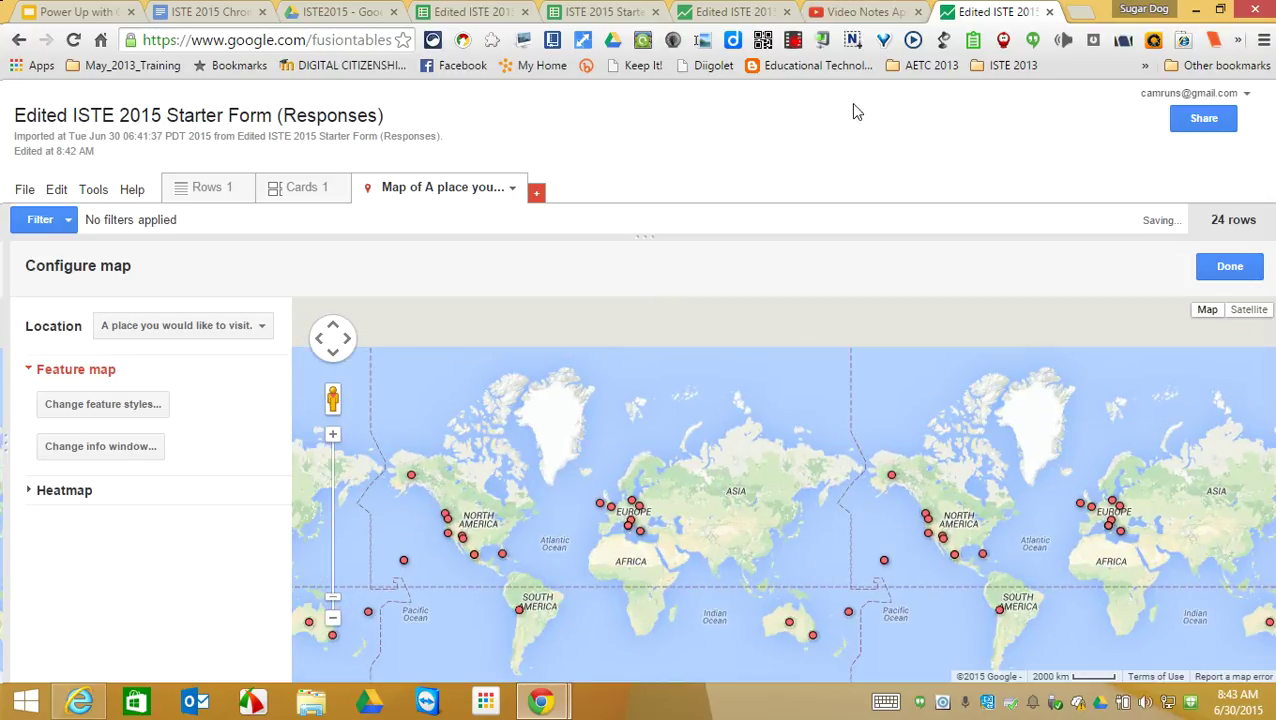
# - Display the QR code for the current map page and dismiss it
pyautogui.click(765, 39)
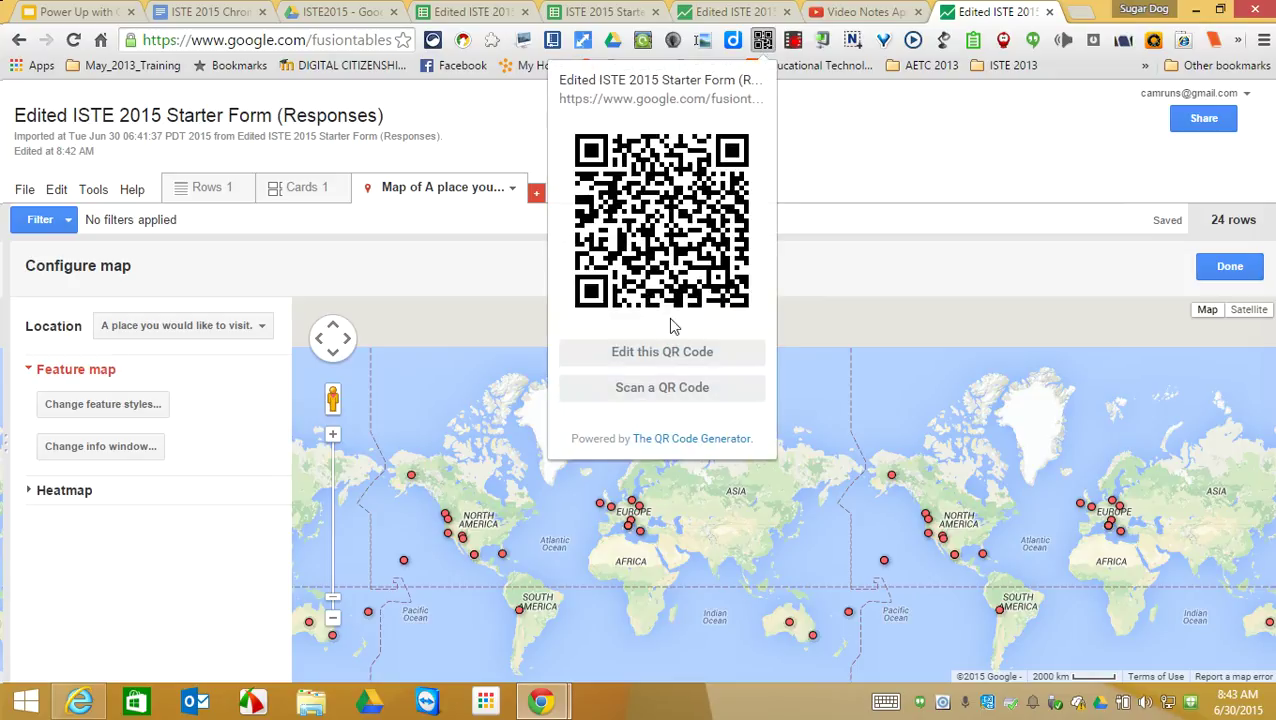
pyautogui.click(942, 117)
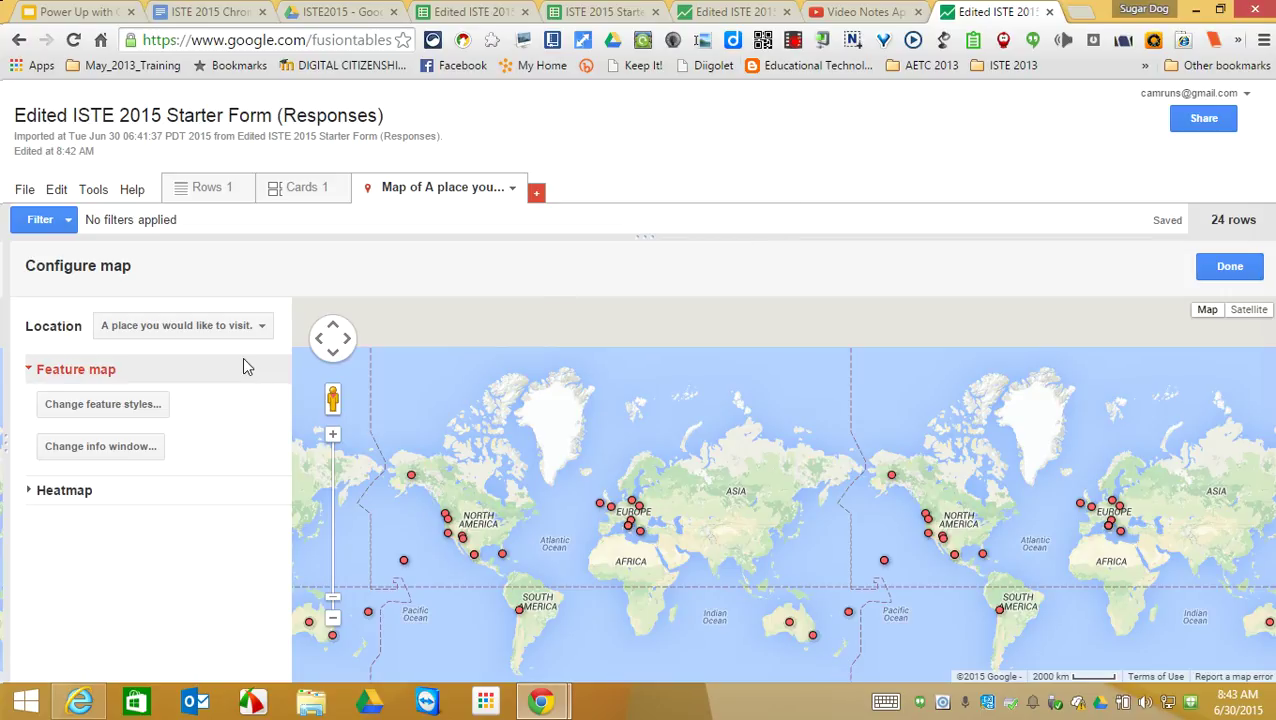
# - Check the map's available location columns, change the Birthplace column's type to Location, and save it
pyautogui.click(96, 194)
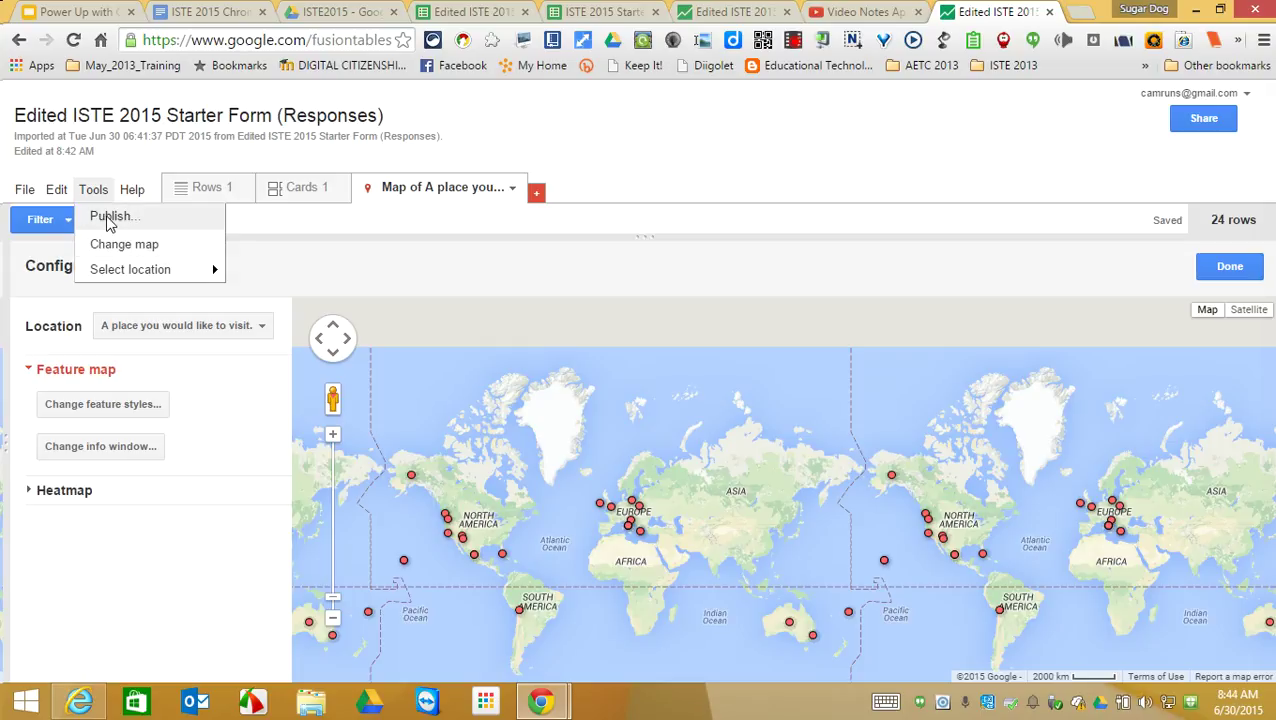
pyautogui.moveTo(150, 269)
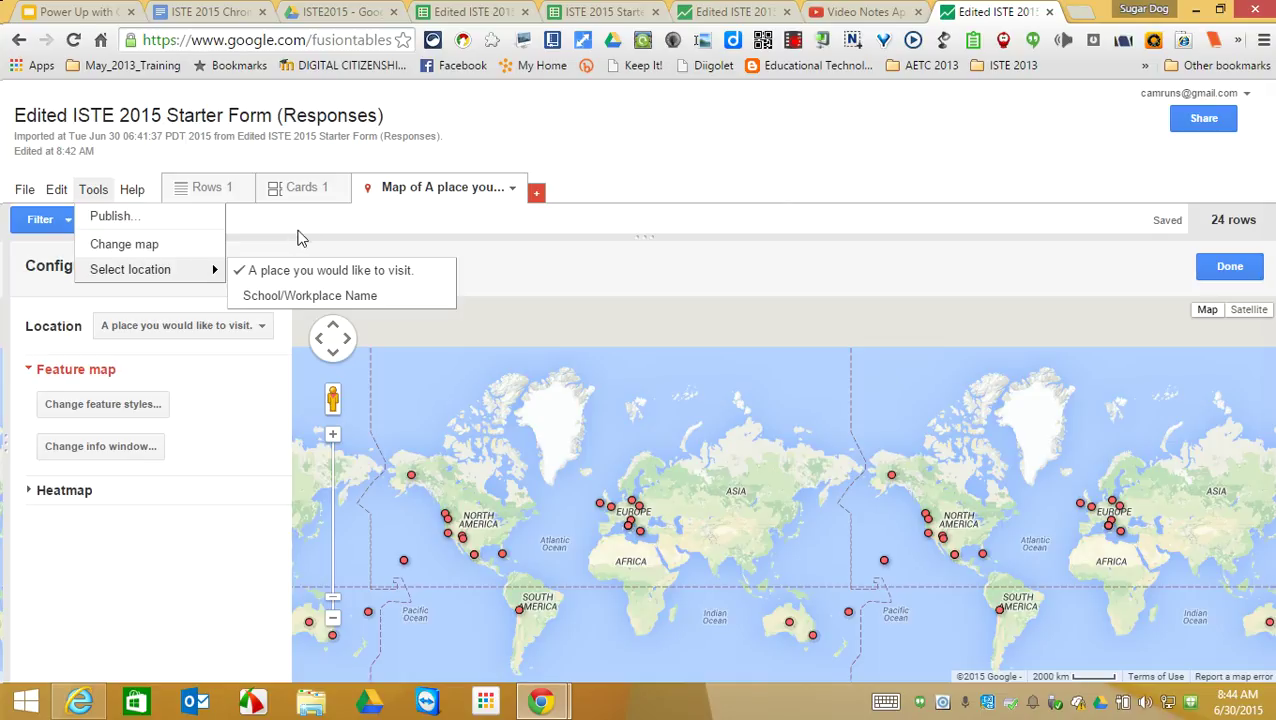
pyautogui.click(208, 193)
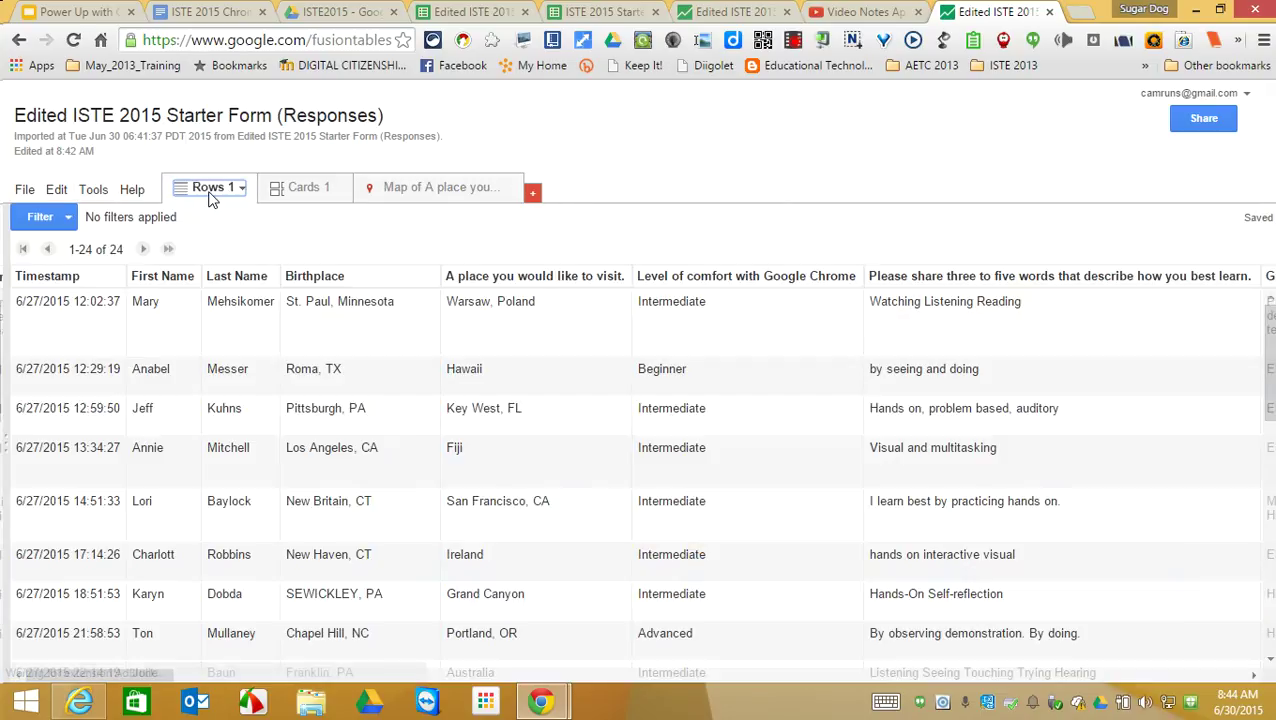
pyautogui.click(427, 280)
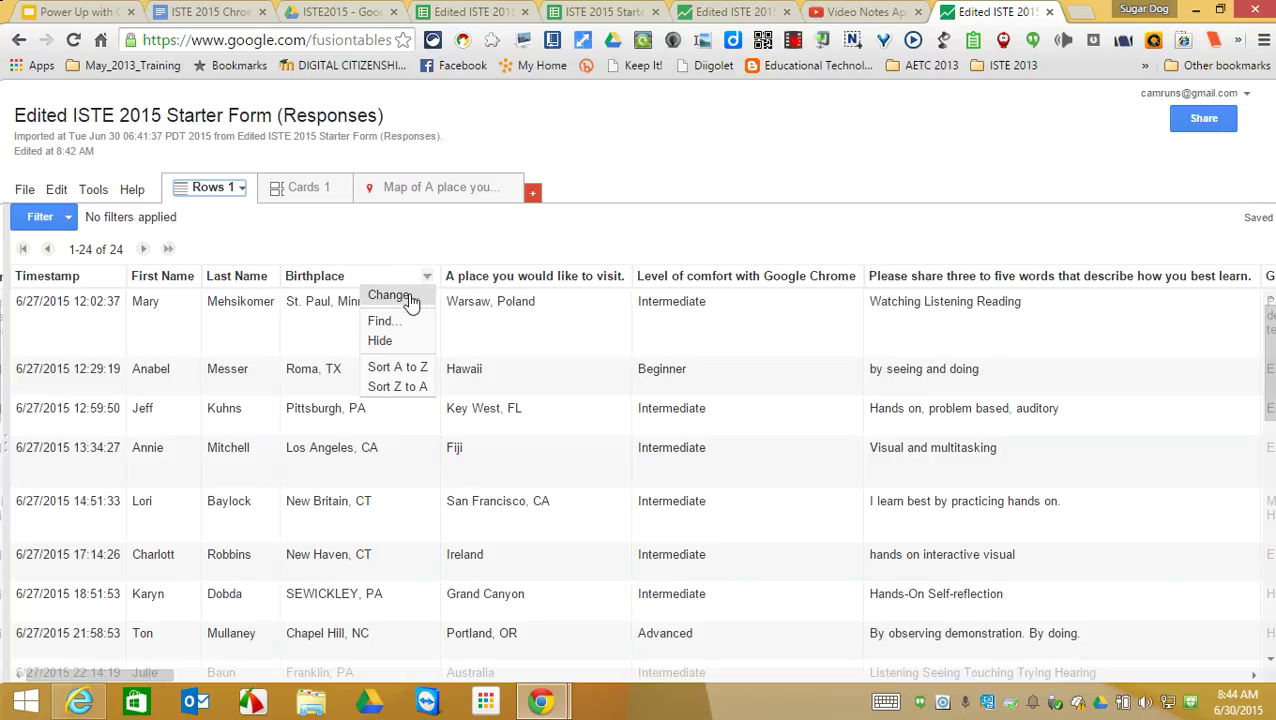
pyautogui.click(410, 294)
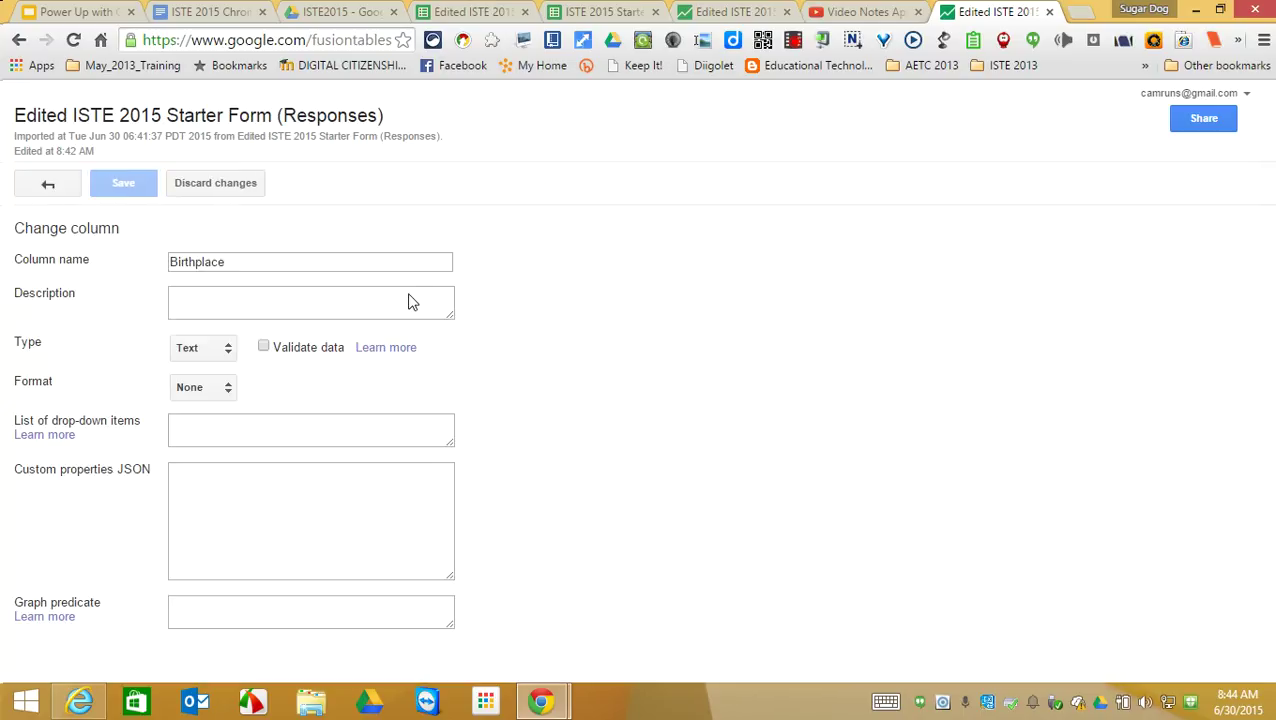
pyautogui.click(205, 354)
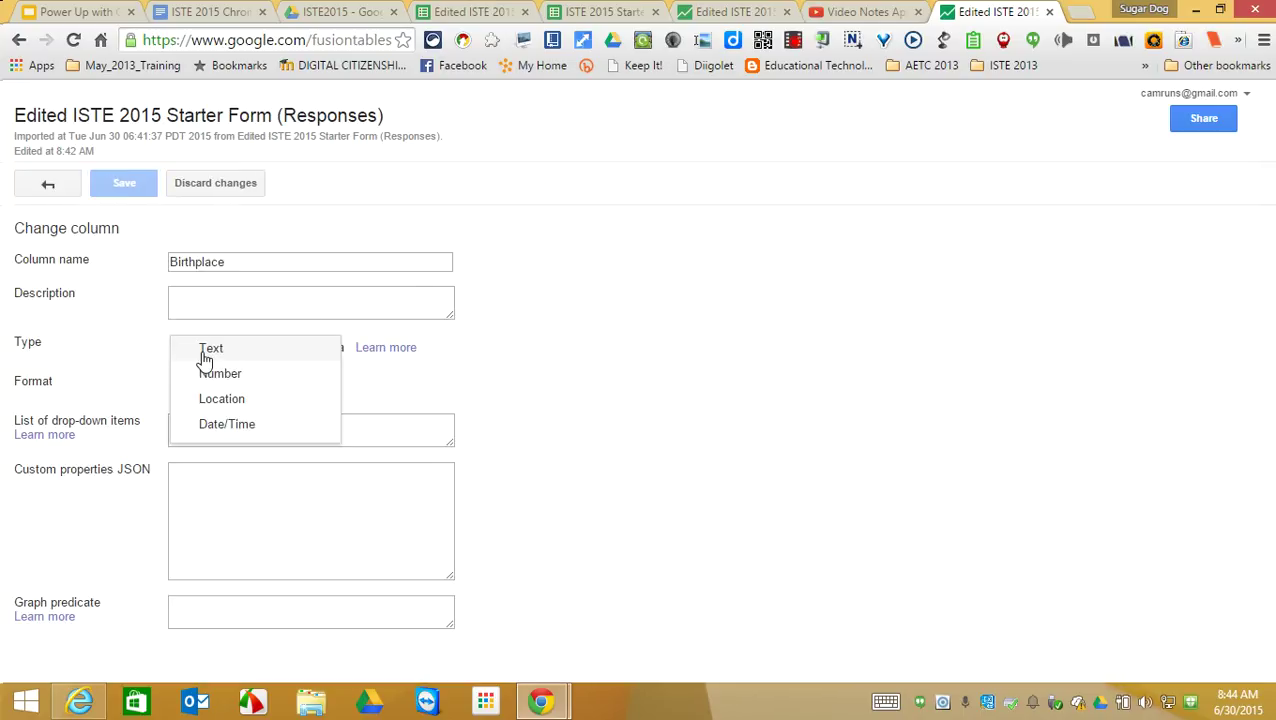
pyautogui.click(236, 401)
pyautogui.click(120, 190)
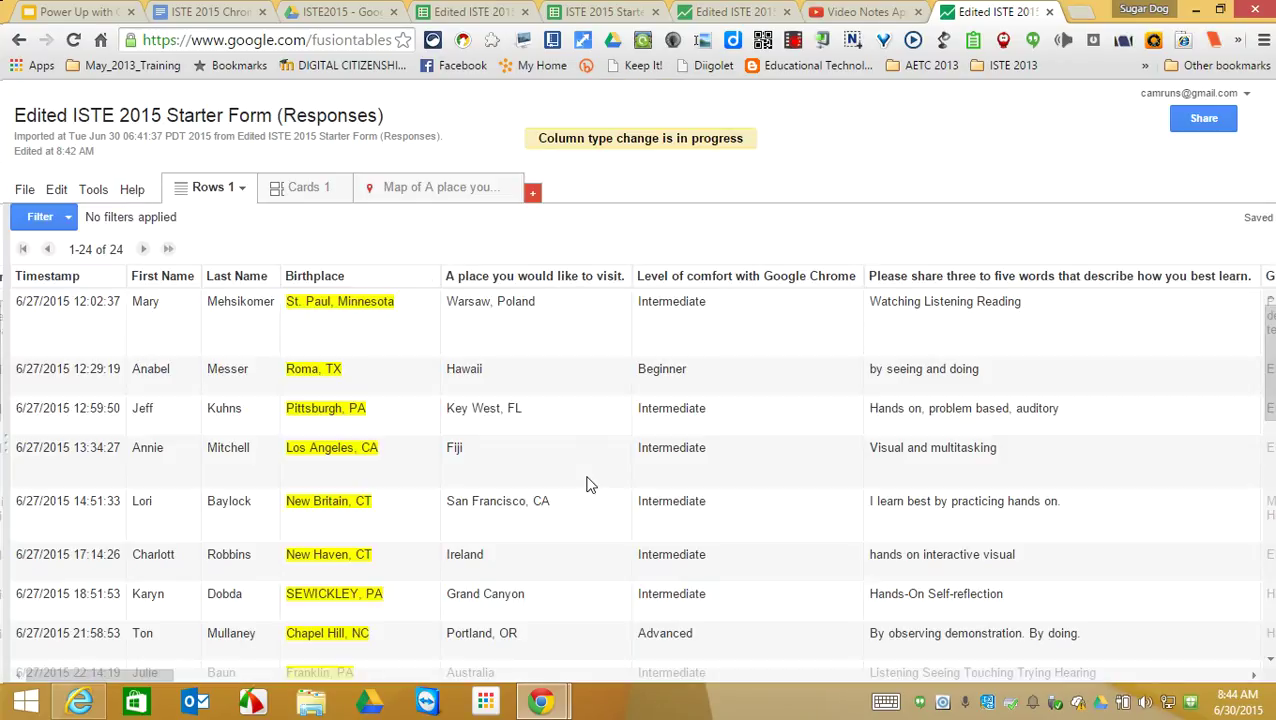
# - Add a second map that plots the responses by the Birthplace column
pyautogui.click(533, 195)
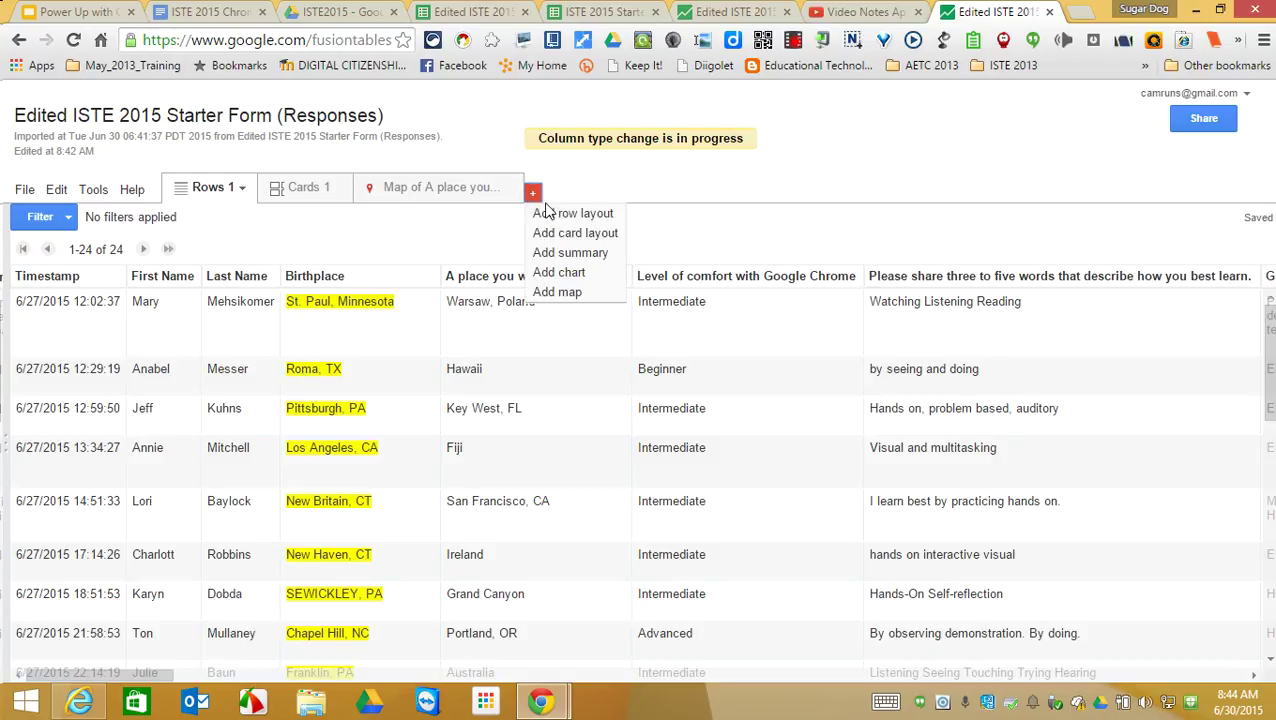
pyautogui.click(567, 292)
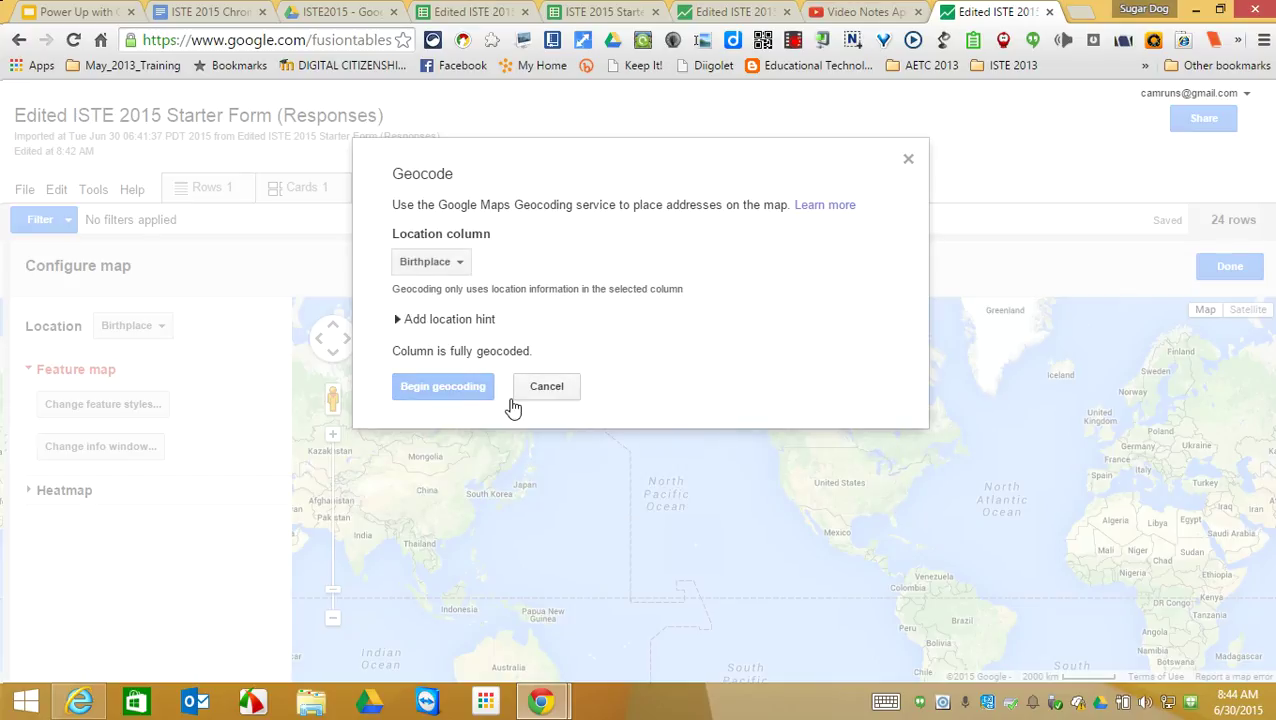
pyautogui.click(514, 398)
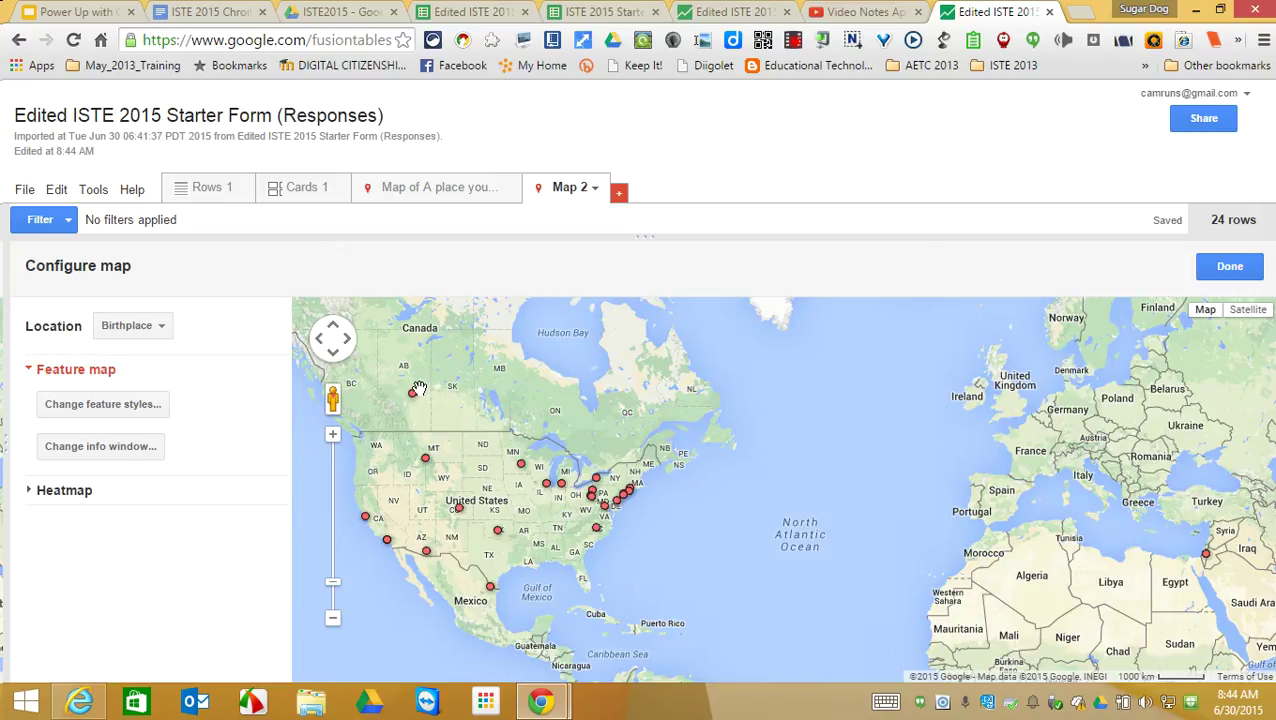
# - Inspect the details of the marker in Israel and the birthplace markers across North America
pyautogui.click(1207, 558)
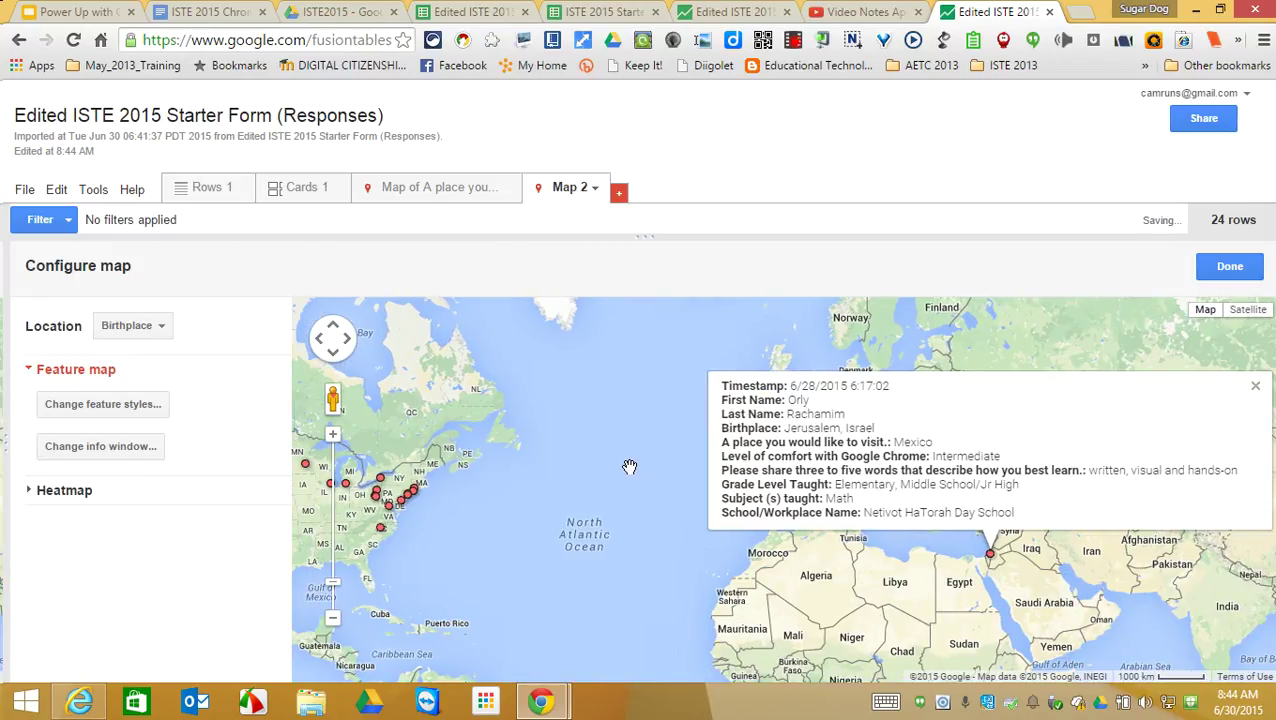
pyautogui.moveTo(468, 577); pyautogui.dragTo(729, 549)
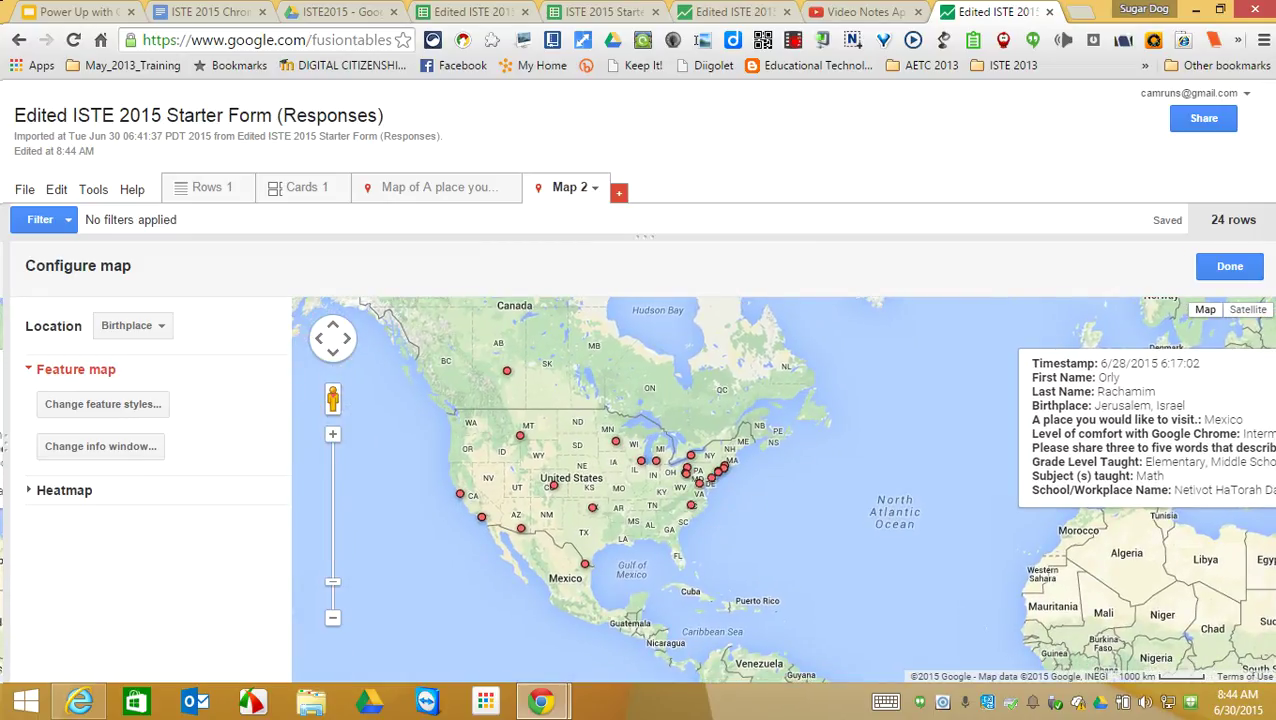
# - Check the Minnesota marker's details, then add IMAGE to the birthplace map's info window, remove Timestamp and Last Name, and save the layout
pyautogui.click(616, 442)
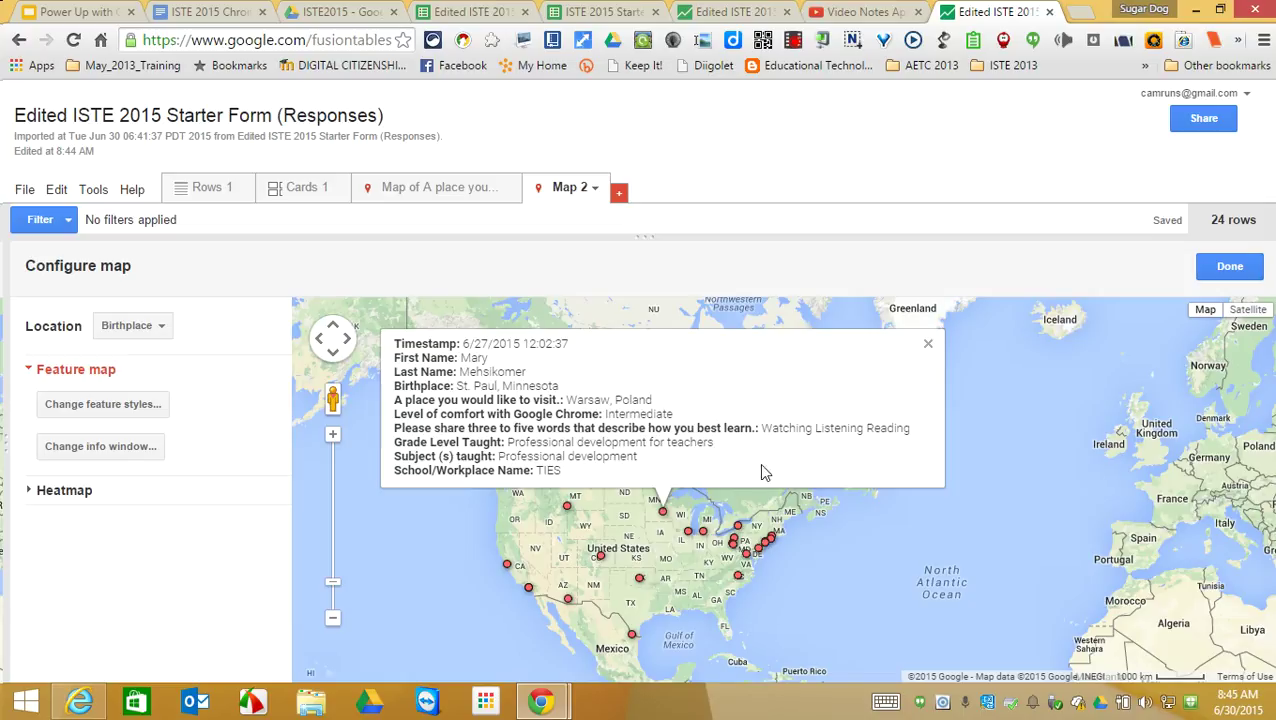
pyautogui.click(103, 446)
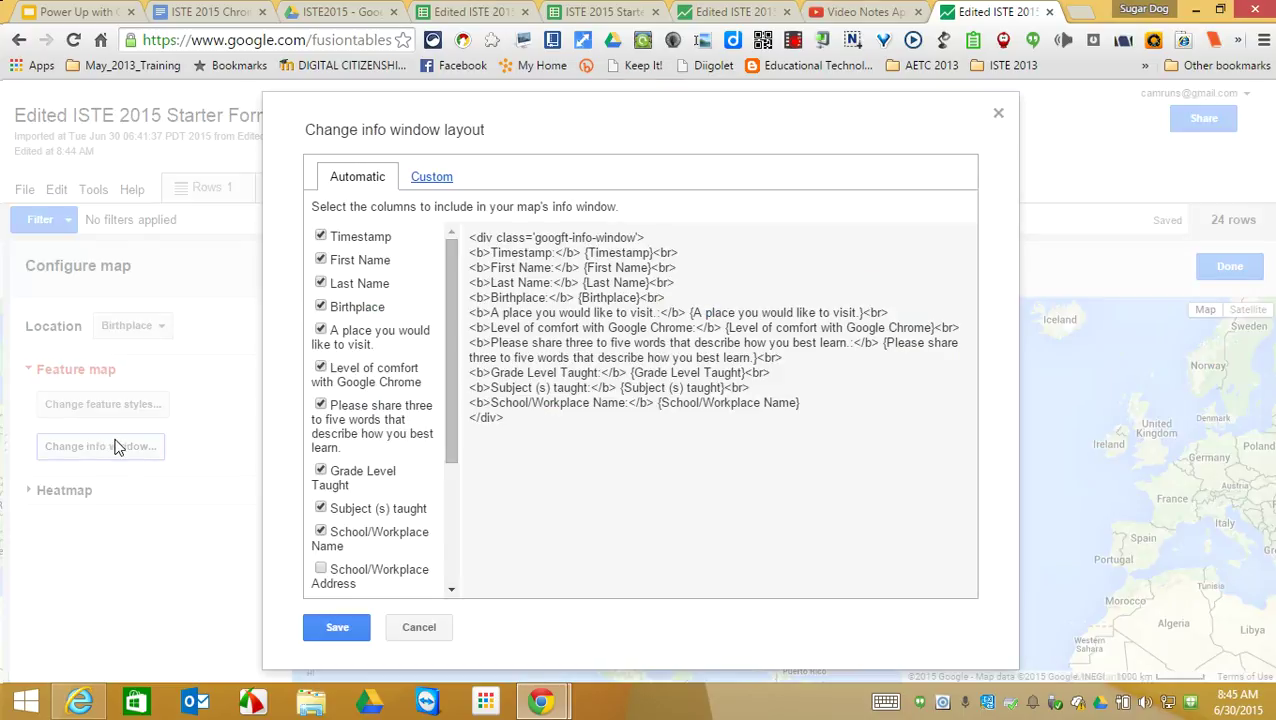
pyautogui.moveTo(450, 457); pyautogui.dragTo(441, 604)
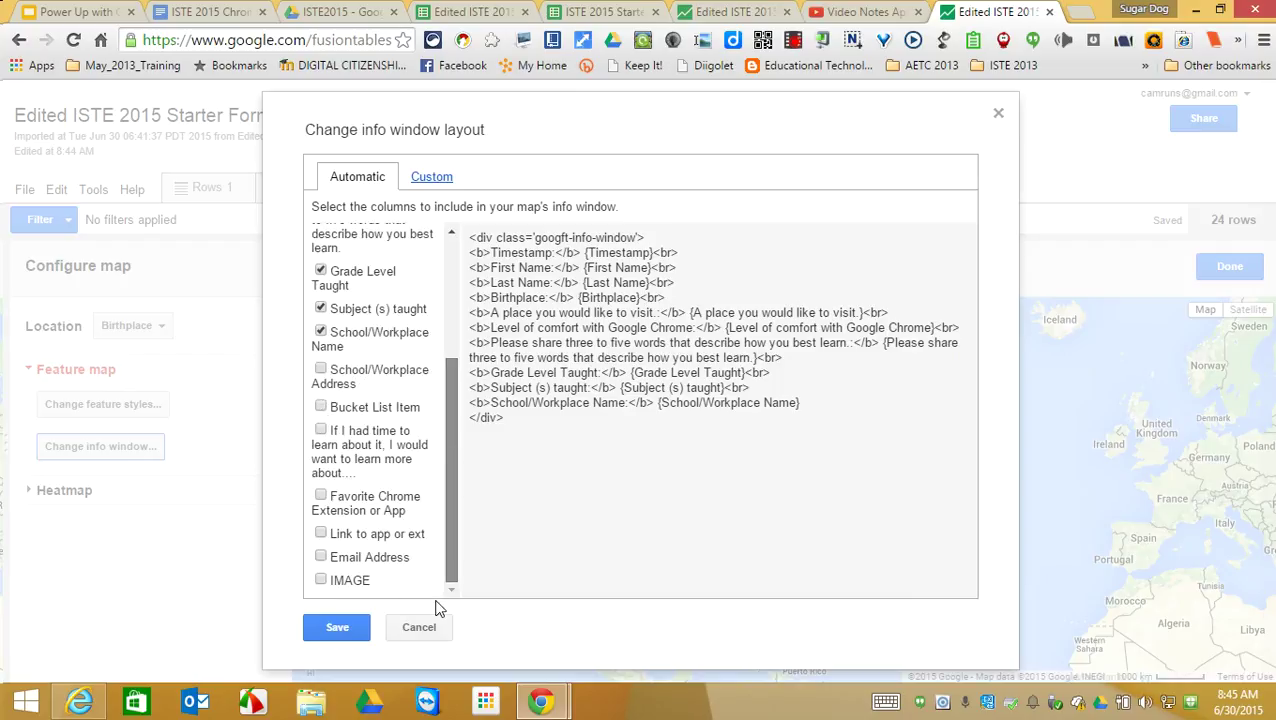
pyautogui.click(321, 580)
pyautogui.moveTo(453, 532); pyautogui.dragTo(463, 315)
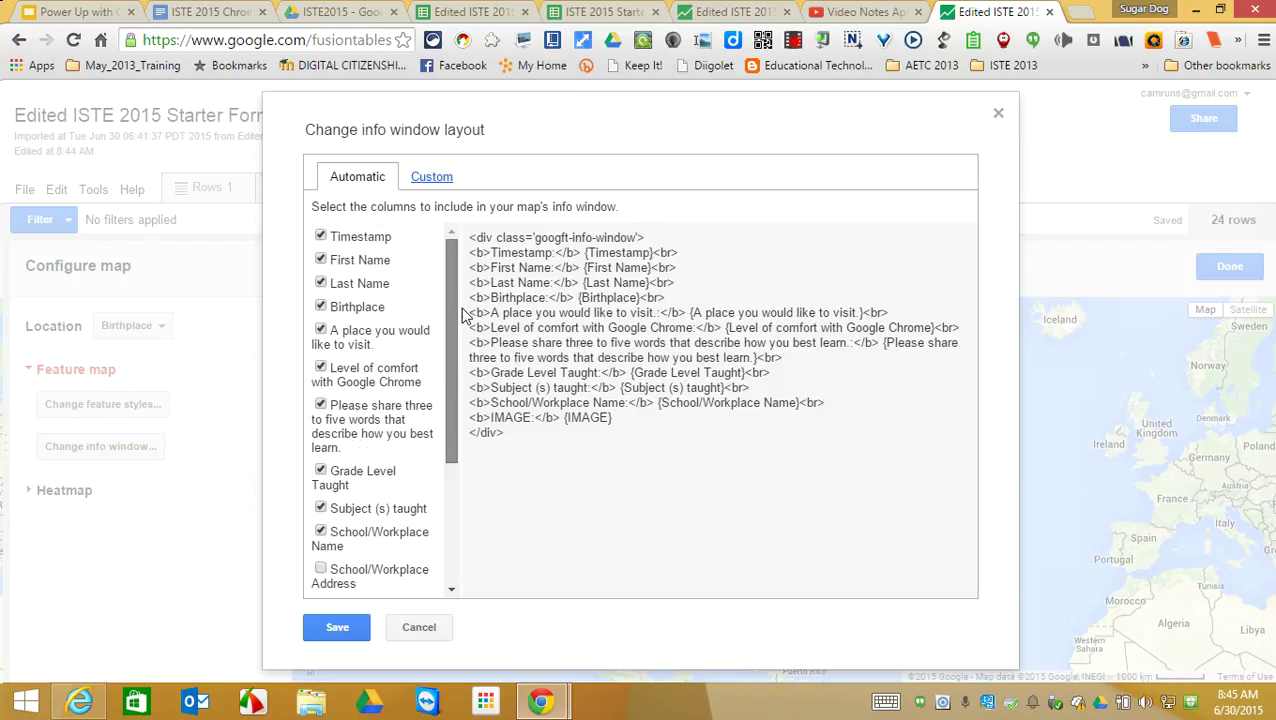
pyautogui.click(320, 236)
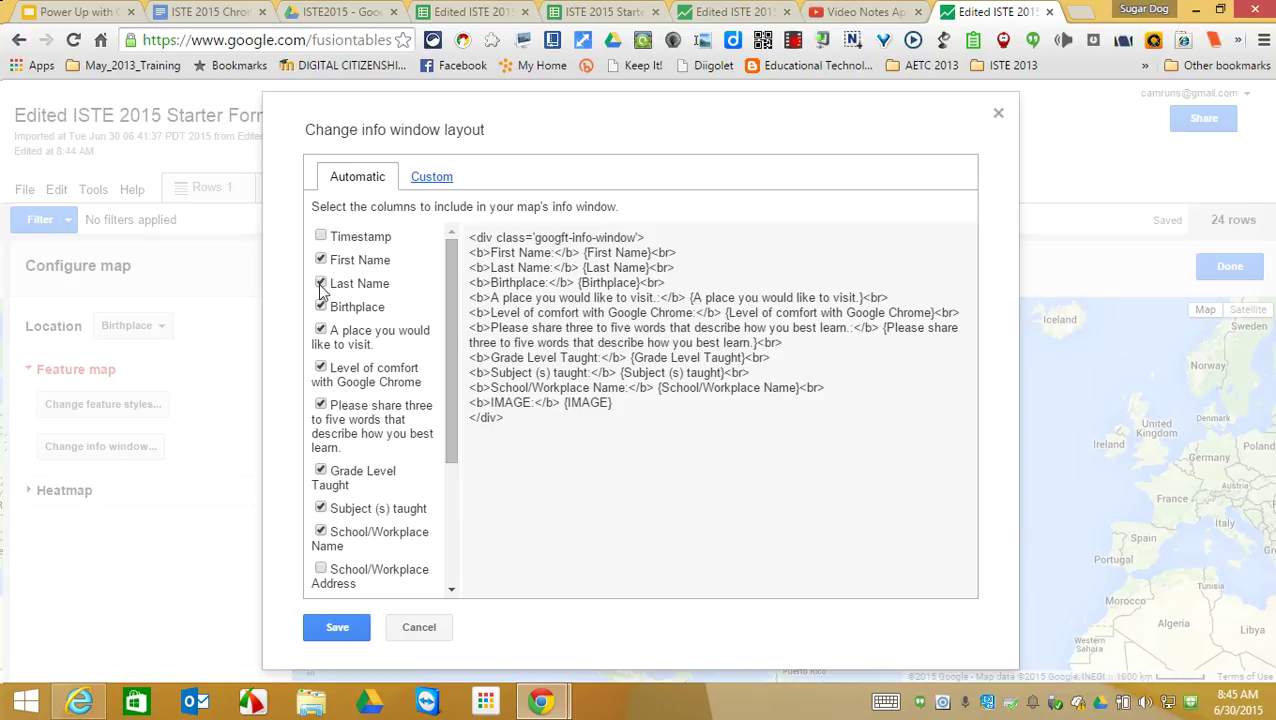
pyautogui.click(321, 284)
pyautogui.click(330, 628)
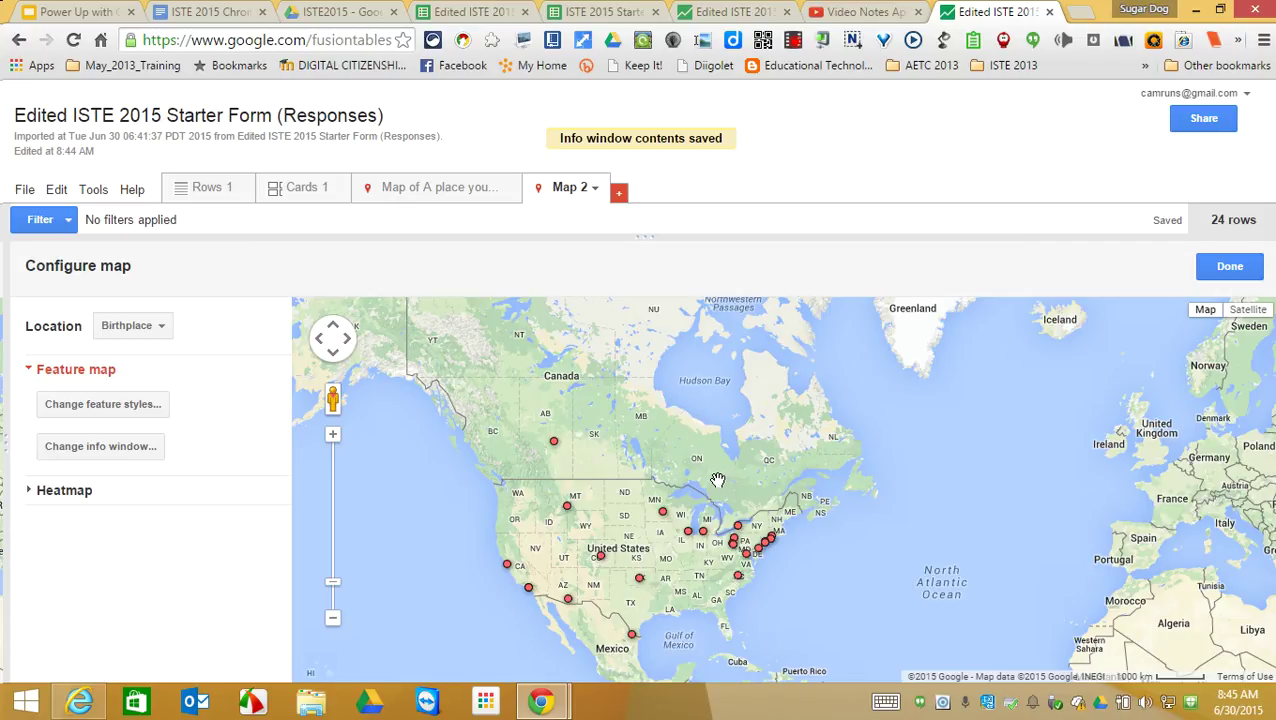
# - From the map's publish settings, change the table's visibility to Public on the web and save the sharing settings
pyautogui.click(91, 190)
pyautogui.click(115, 220)
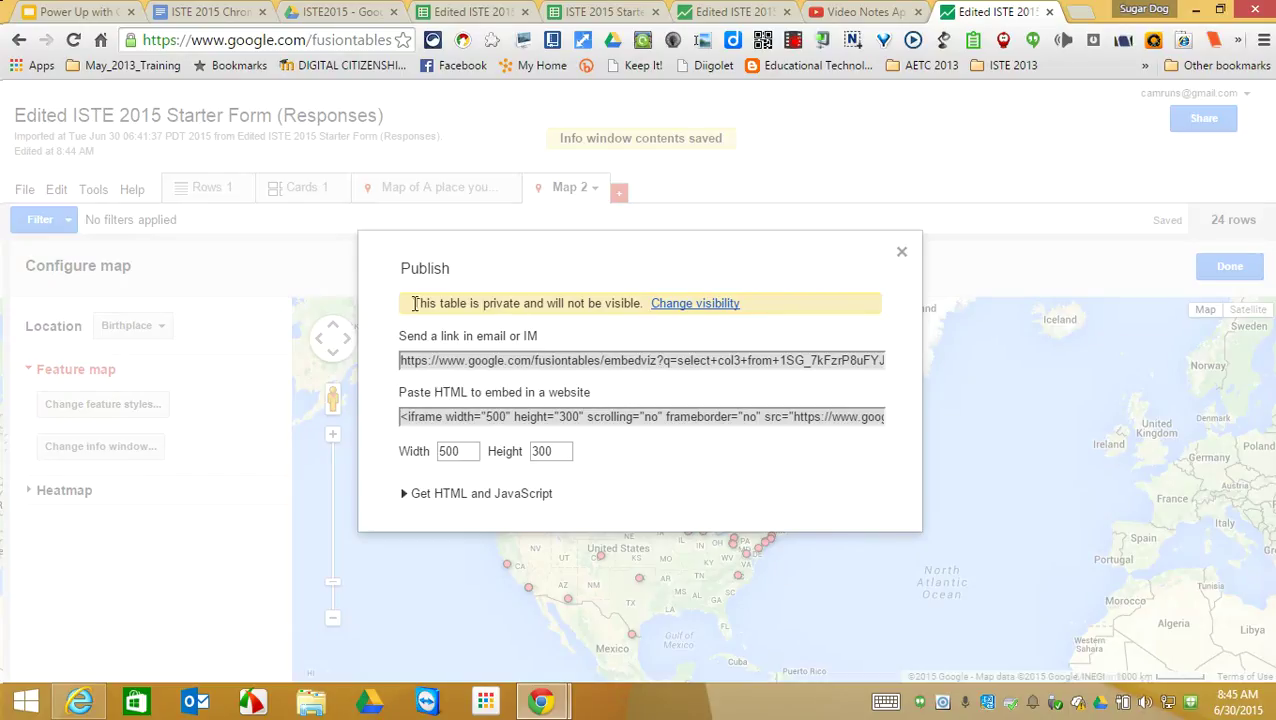
pyautogui.click(716, 304)
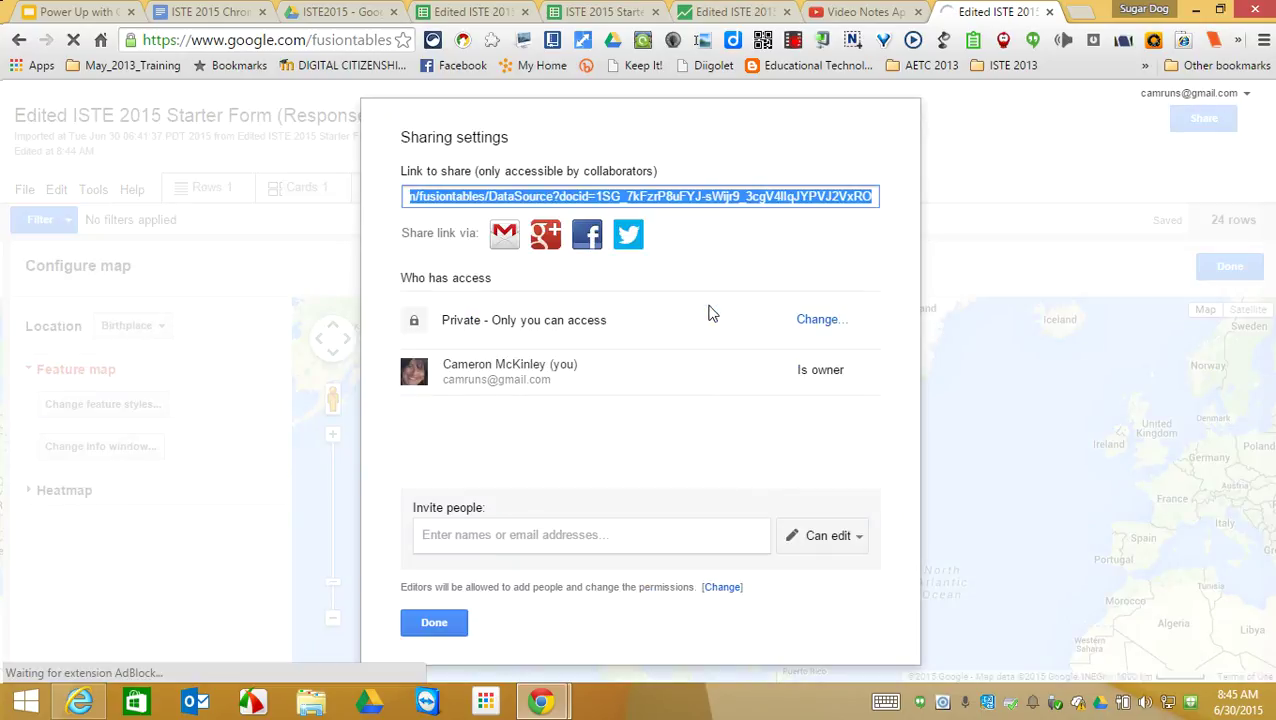
pyautogui.click(816, 319)
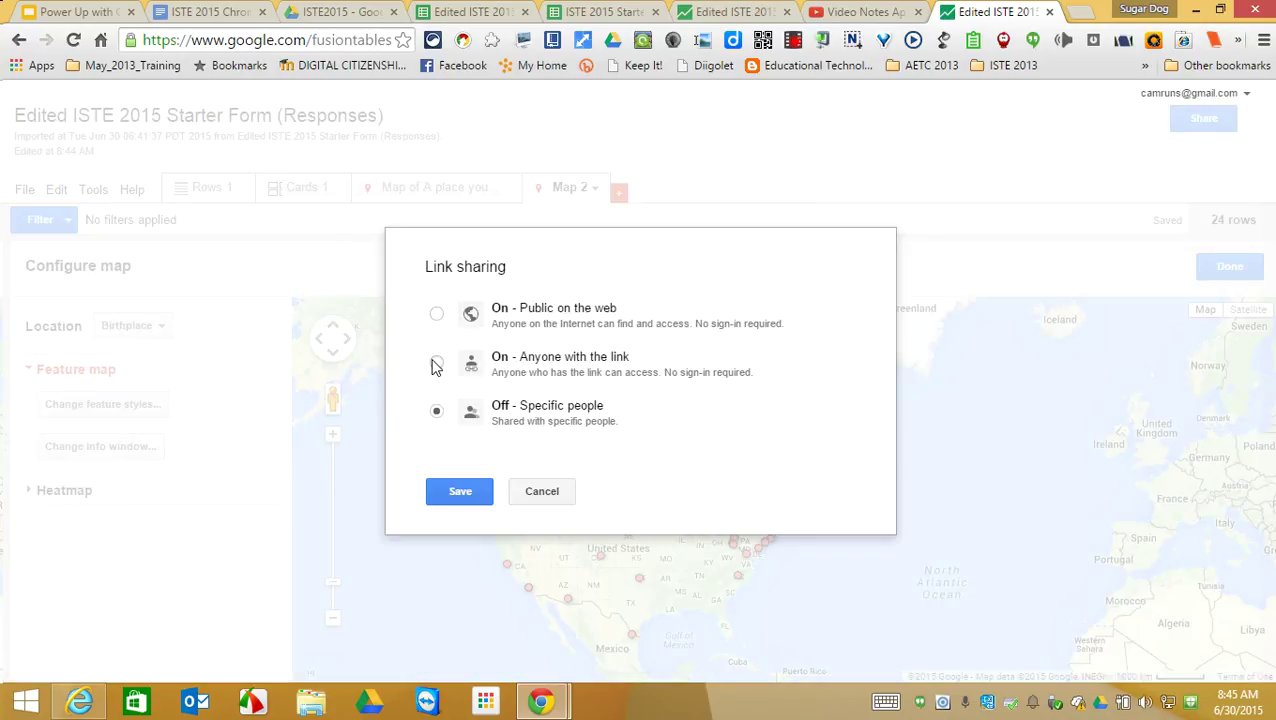
pyautogui.click(436, 364)
pyautogui.click(437, 316)
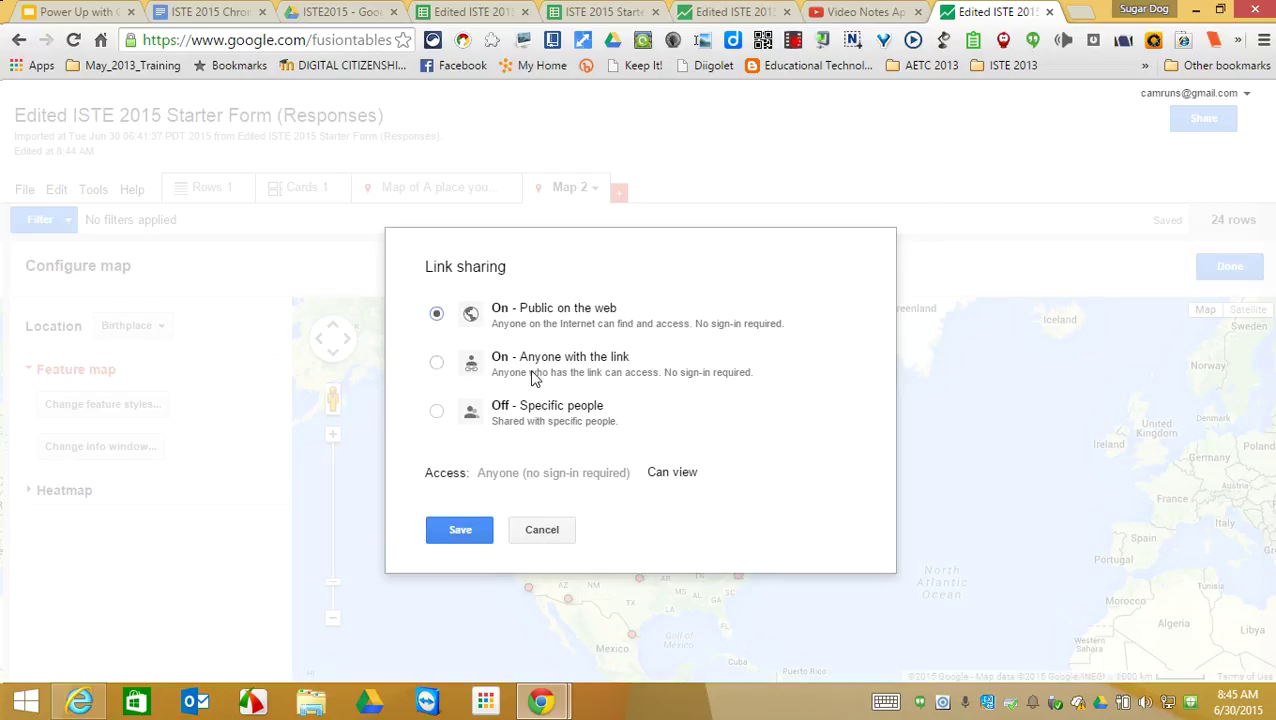
pyautogui.click(474, 531)
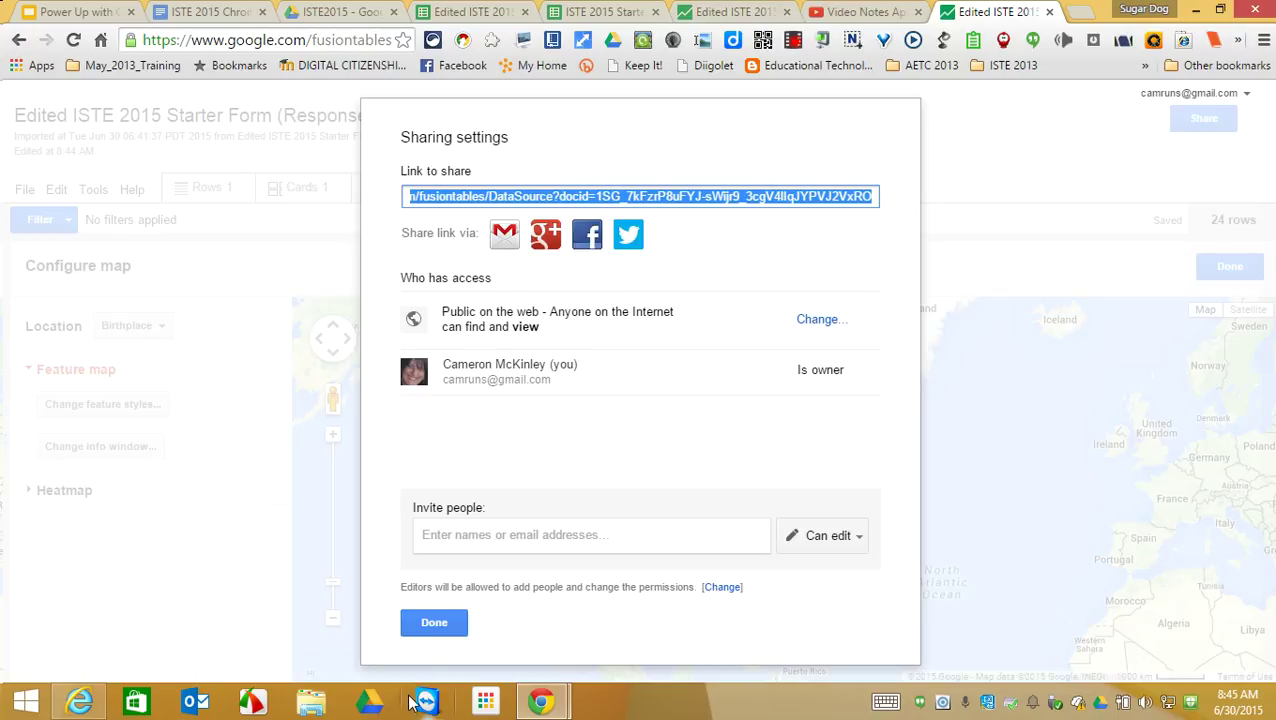
pyautogui.click(426, 627)
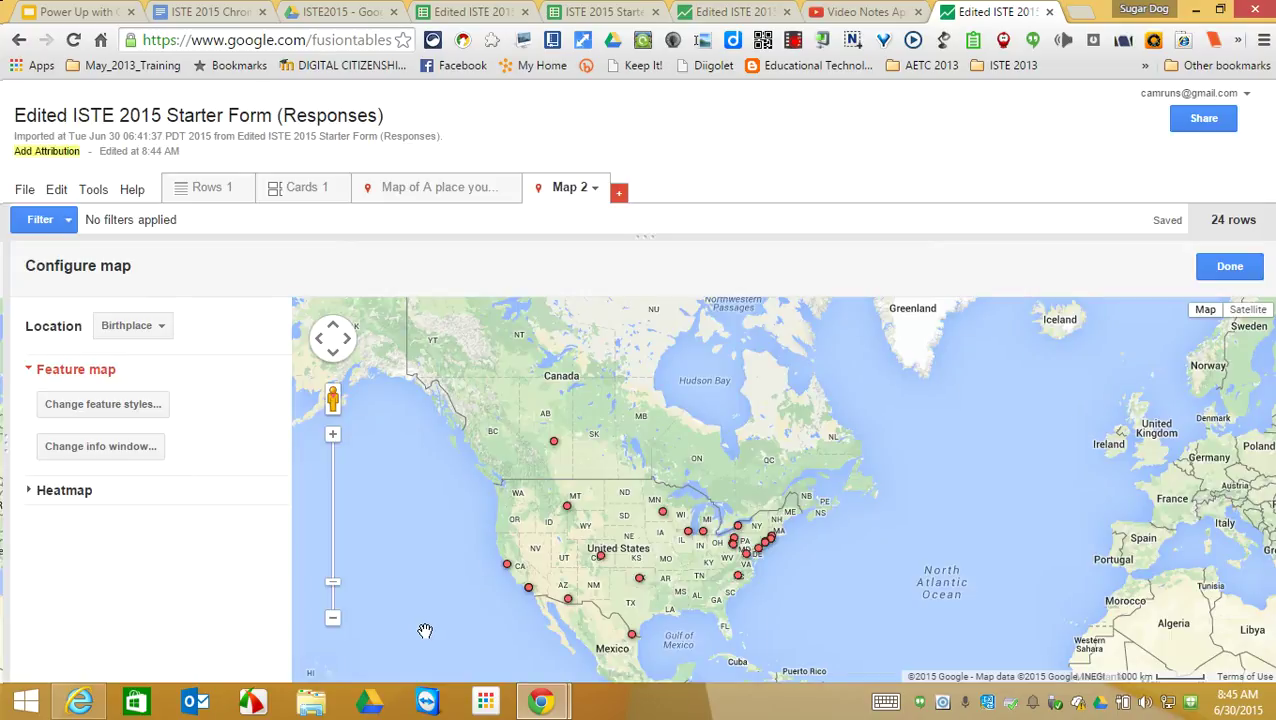
# - Review the publish options for the birthplace map, including its share link and embed code, and close them
pyautogui.click(93, 189)
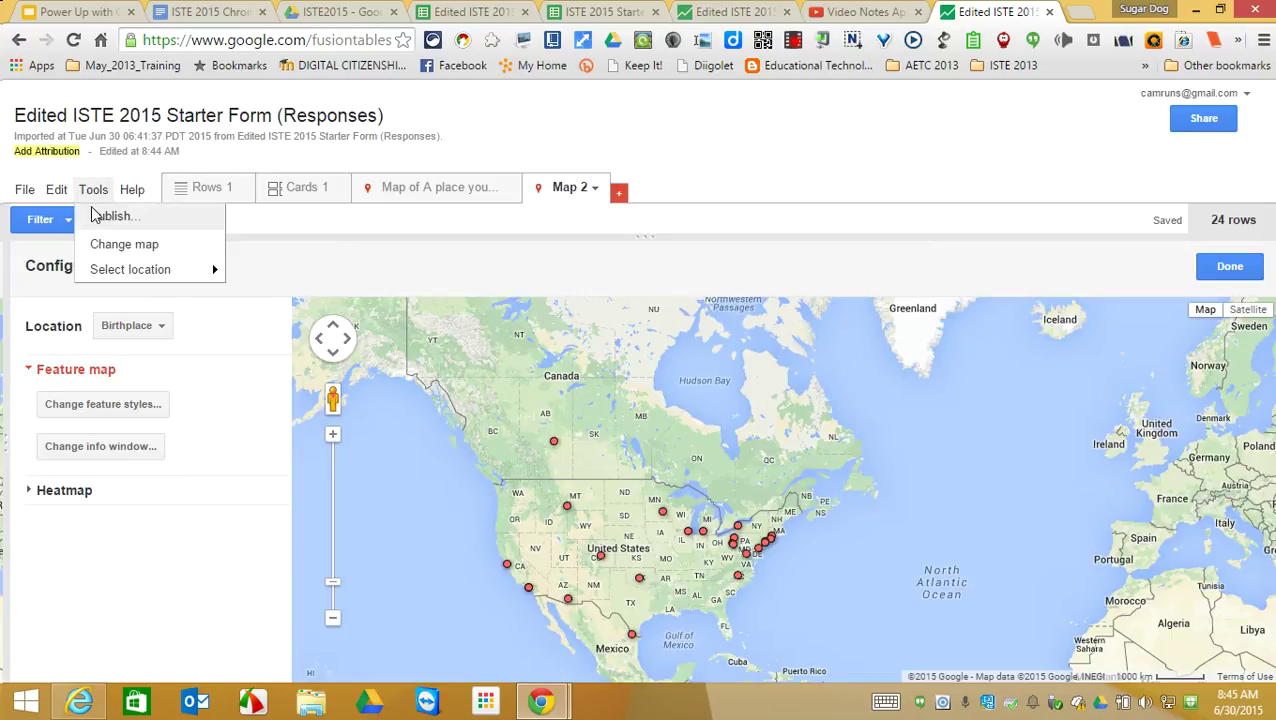
pyautogui.click(104, 216)
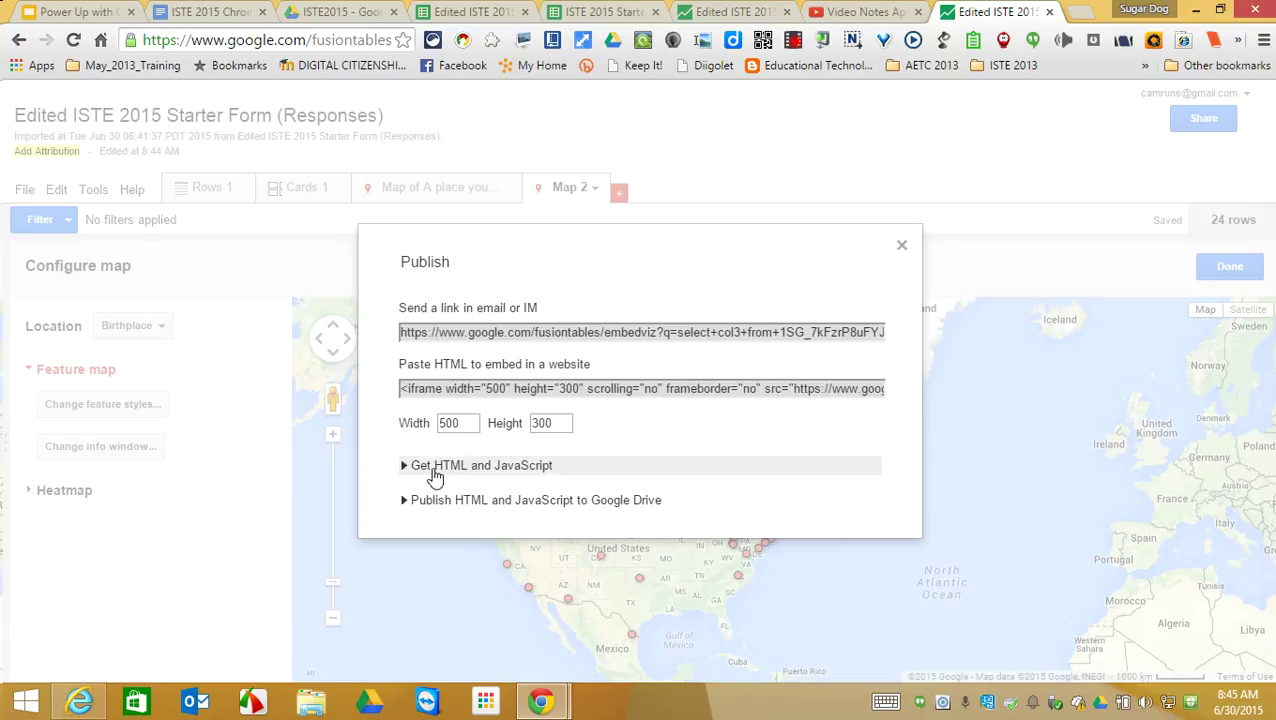
pyautogui.click(901, 245)
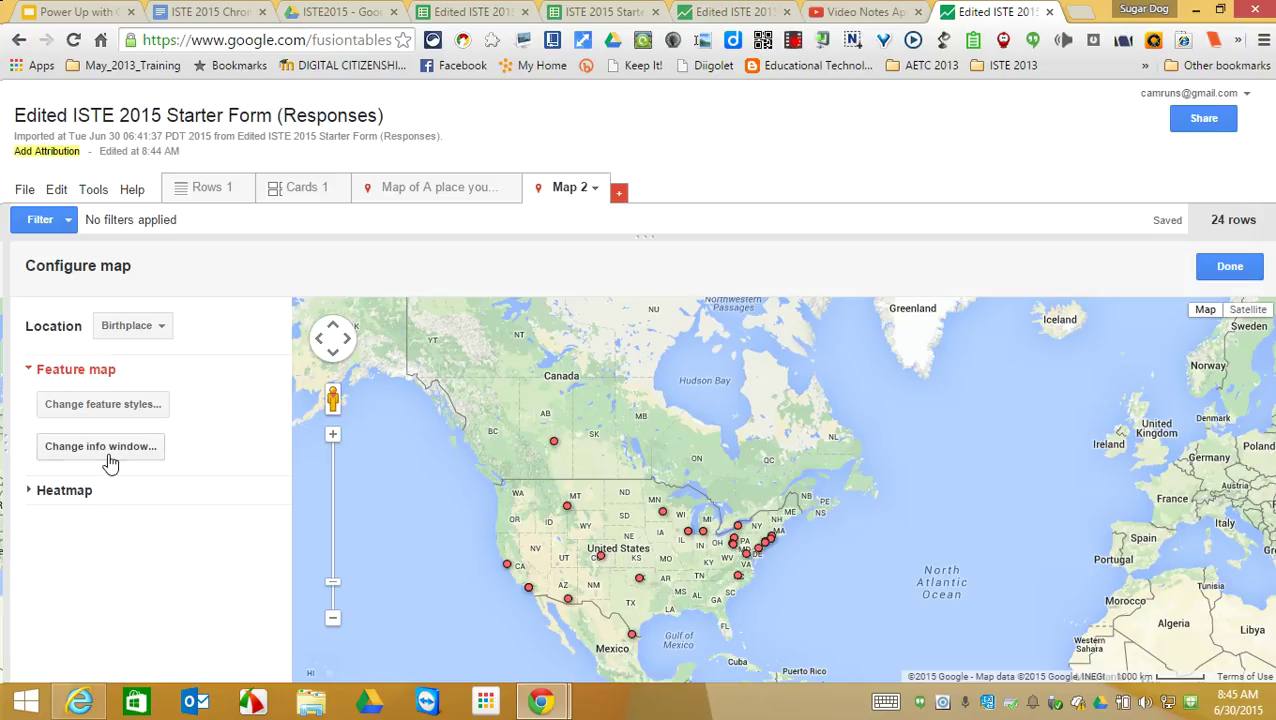
# - Set the IMAGE column's format to Eight line image in the table rows and save the column change
pyautogui.click(212, 192)
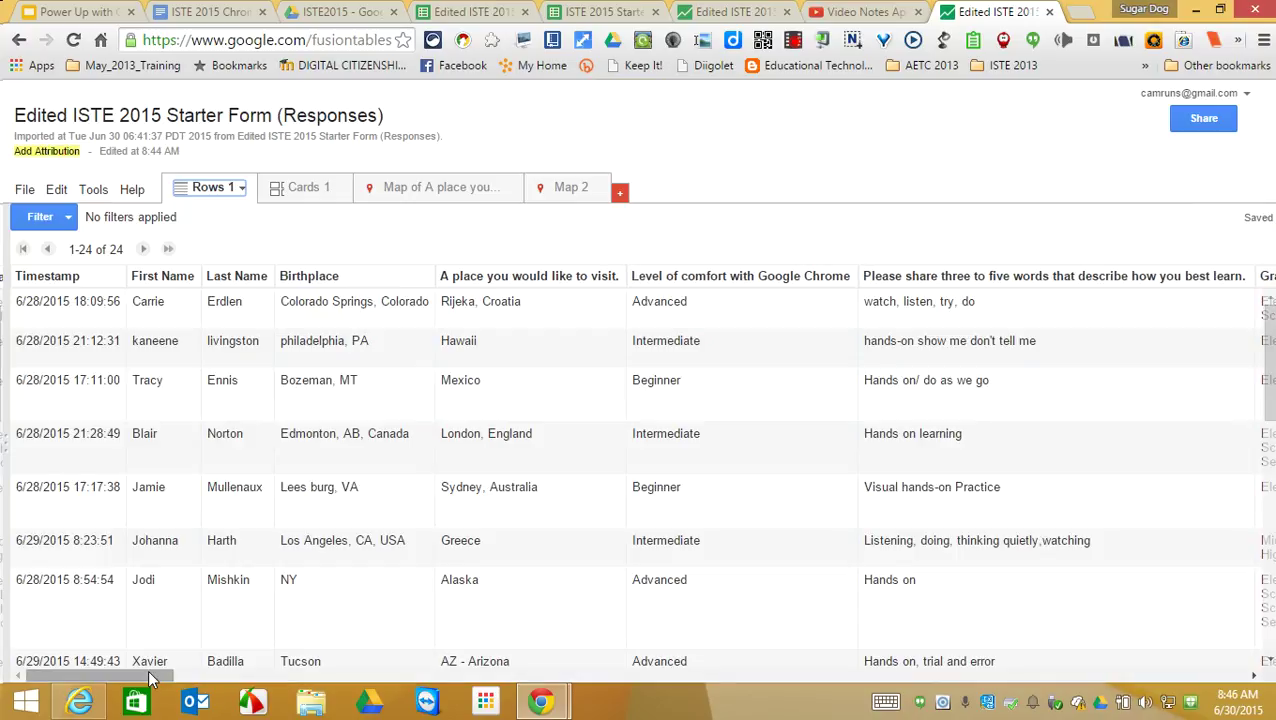
pyautogui.moveTo(155, 676); pyautogui.dragTo(1242, 695)
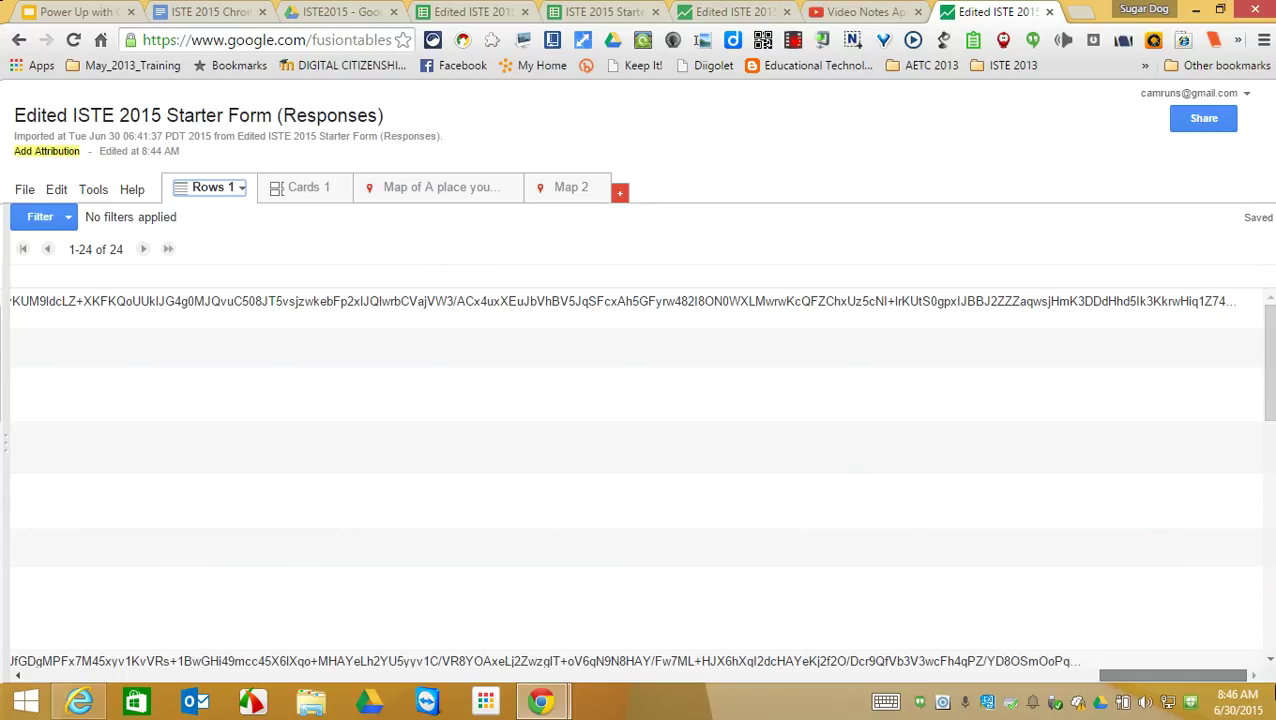
pyautogui.click(1264, 280)
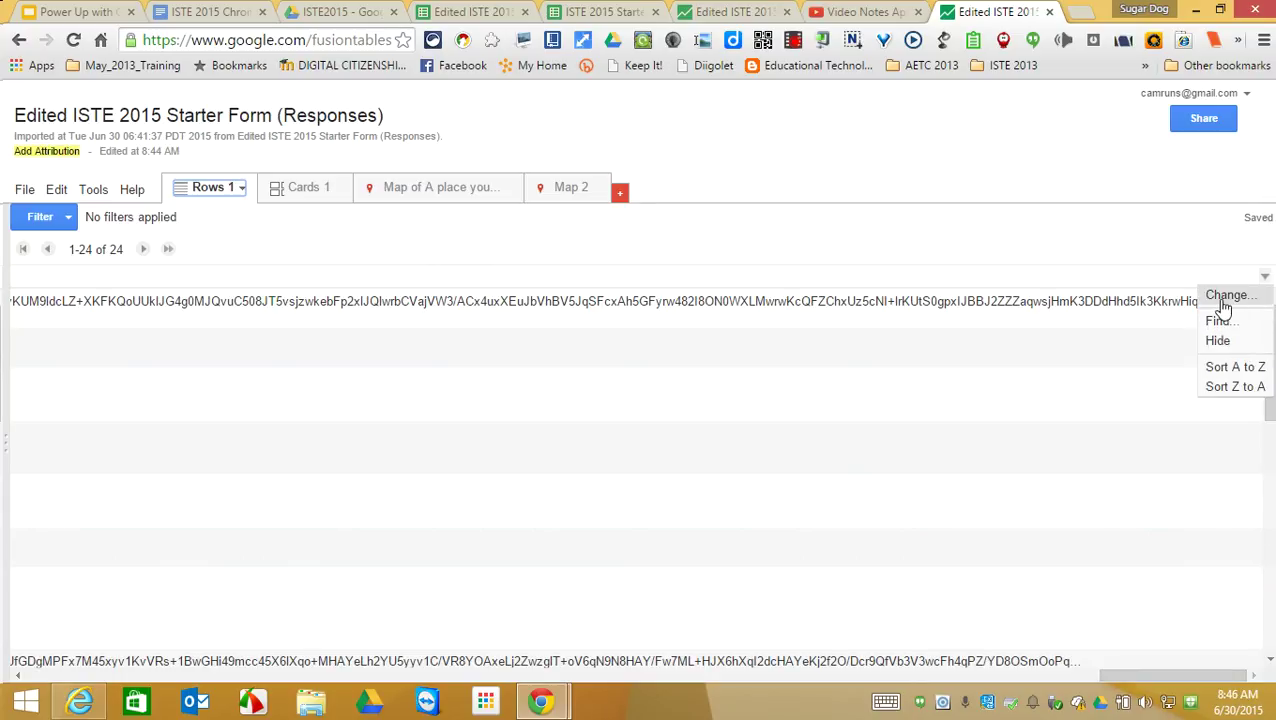
pyautogui.click(1222, 297)
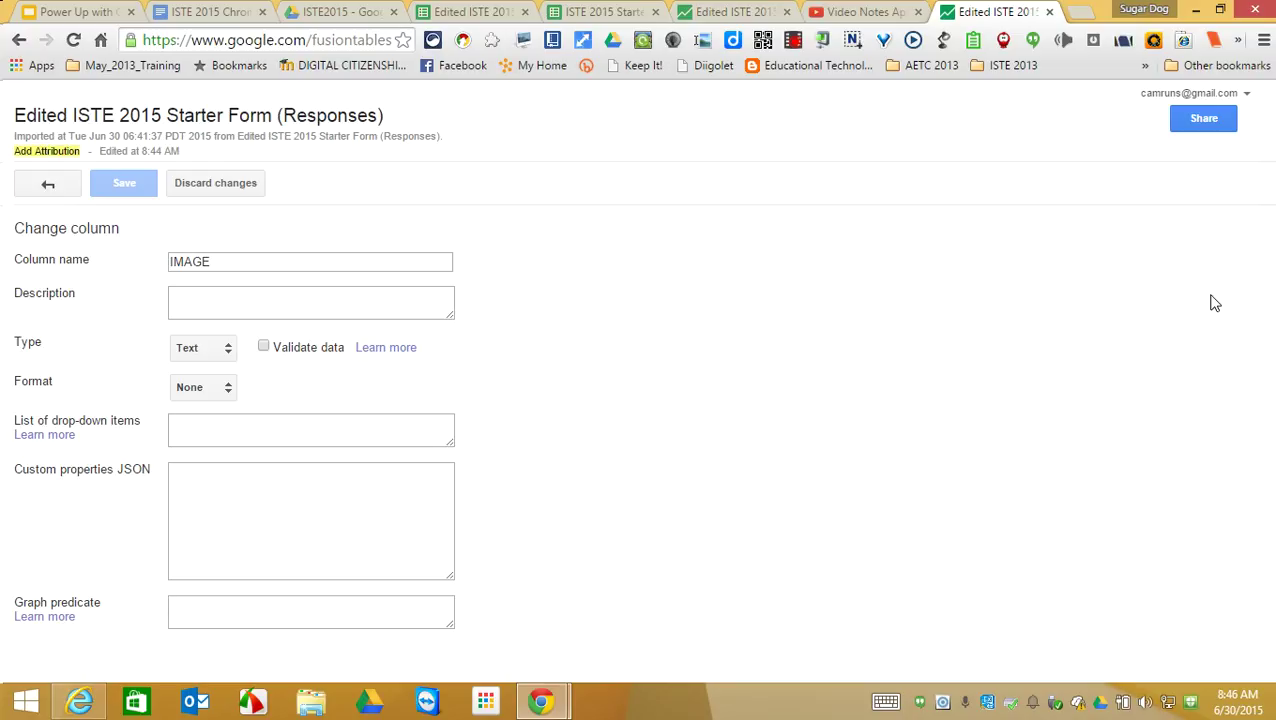
pyautogui.click(202, 387)
pyautogui.click(230, 514)
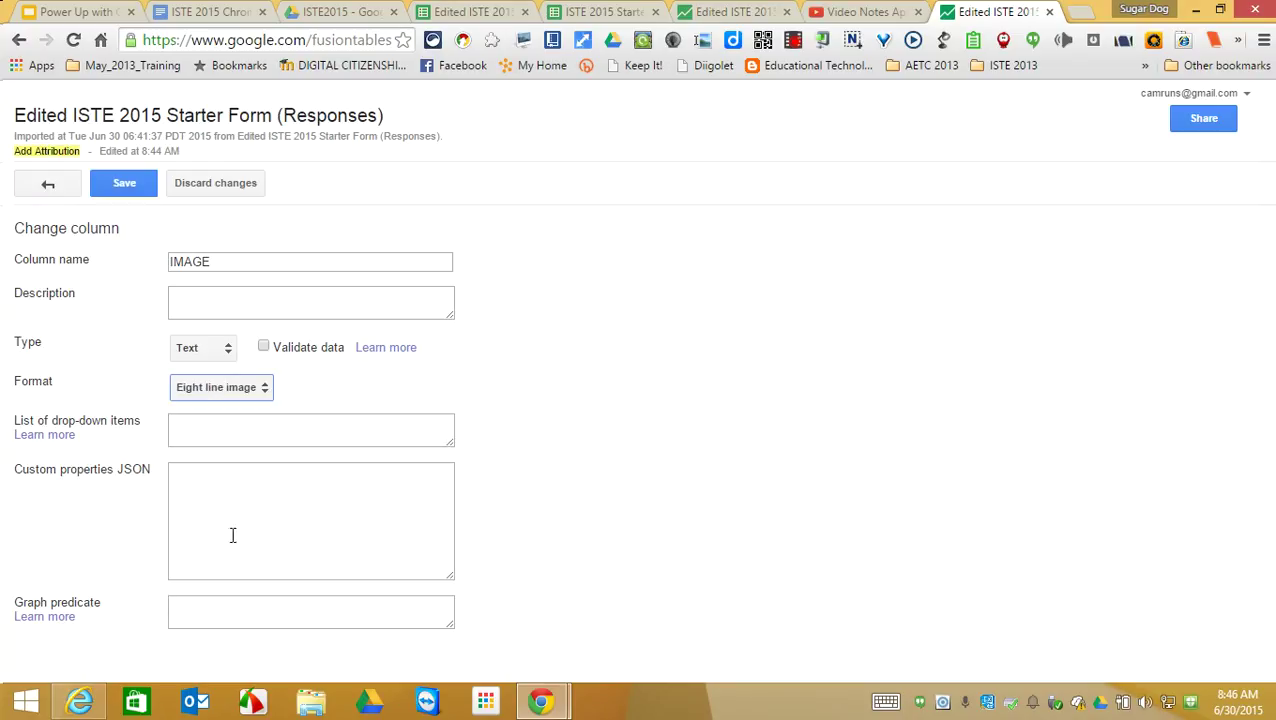
pyautogui.click(104, 188)
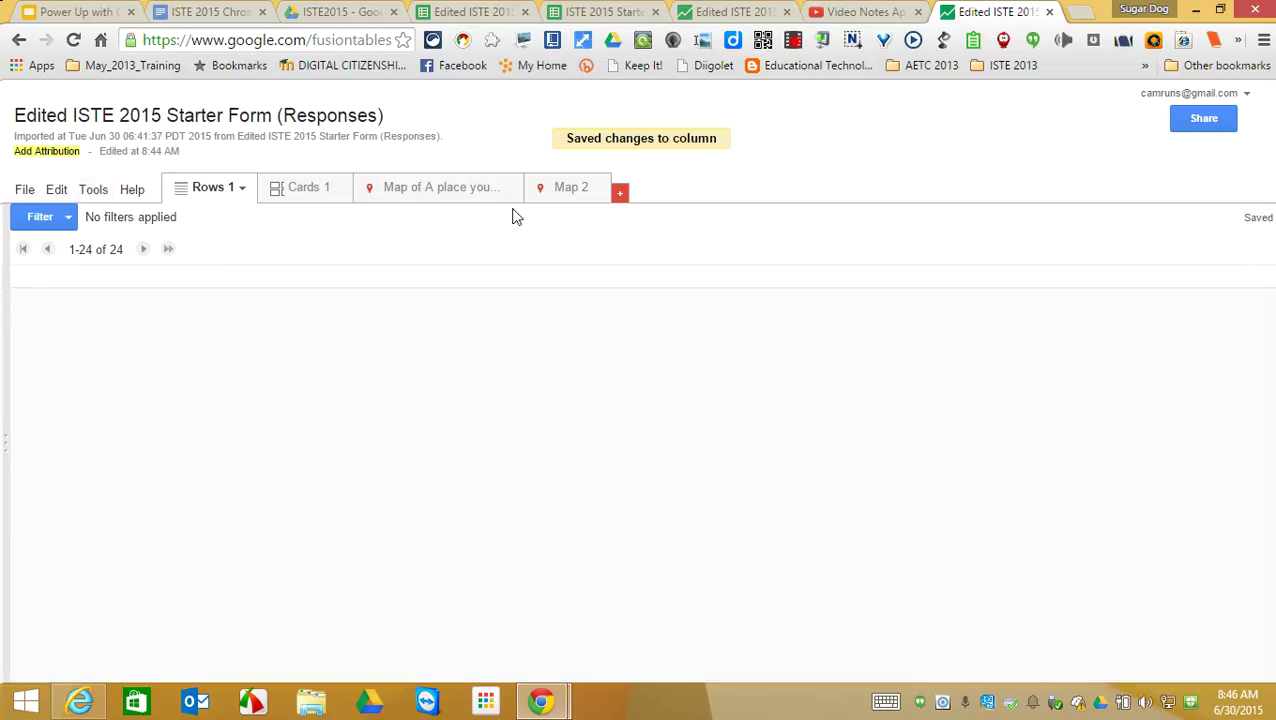
# - Return to the birthplace map and inspect the info window of the Illinois marker, including its image
pyautogui.click(565, 195)
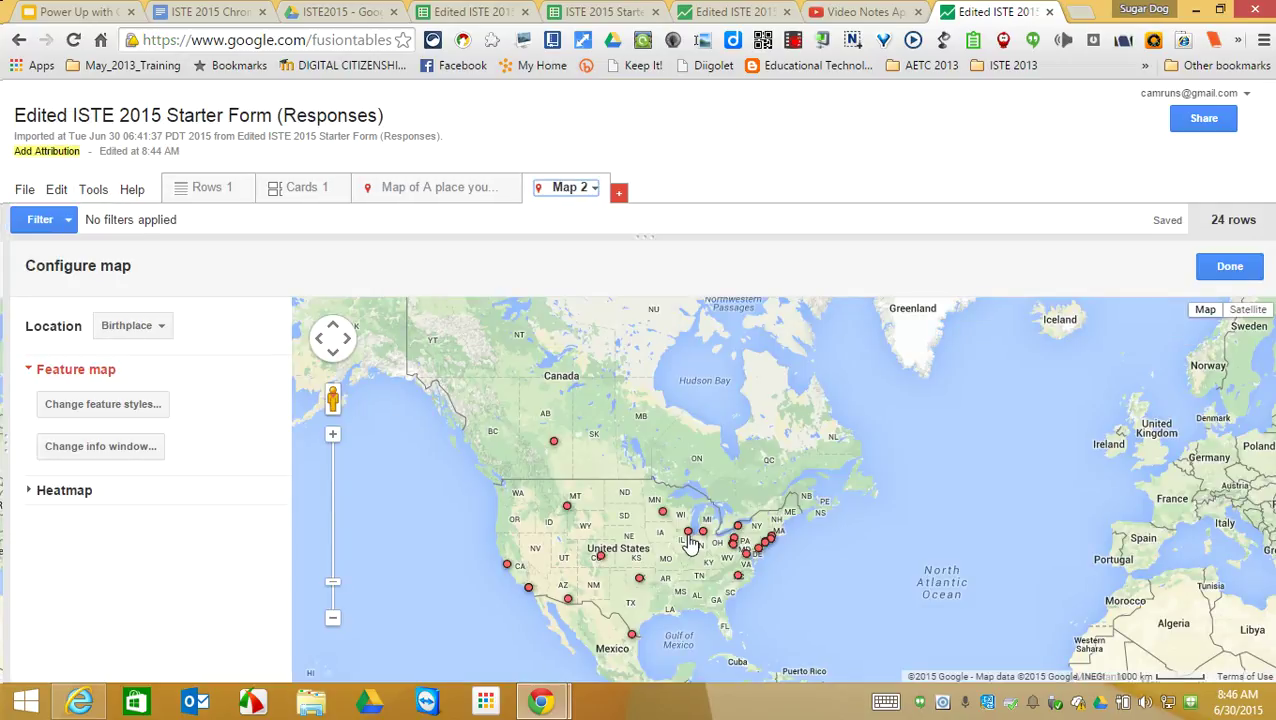
pyautogui.click(688, 534)
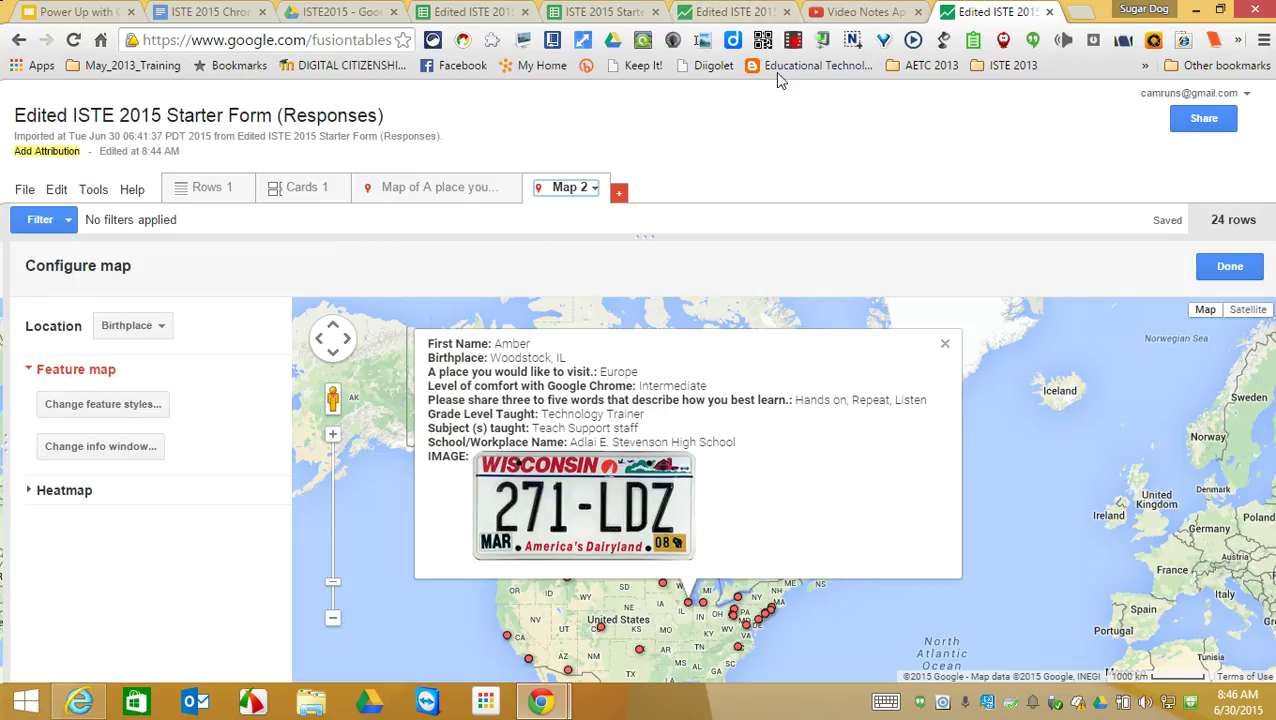
pyautogui.click(792, 42)
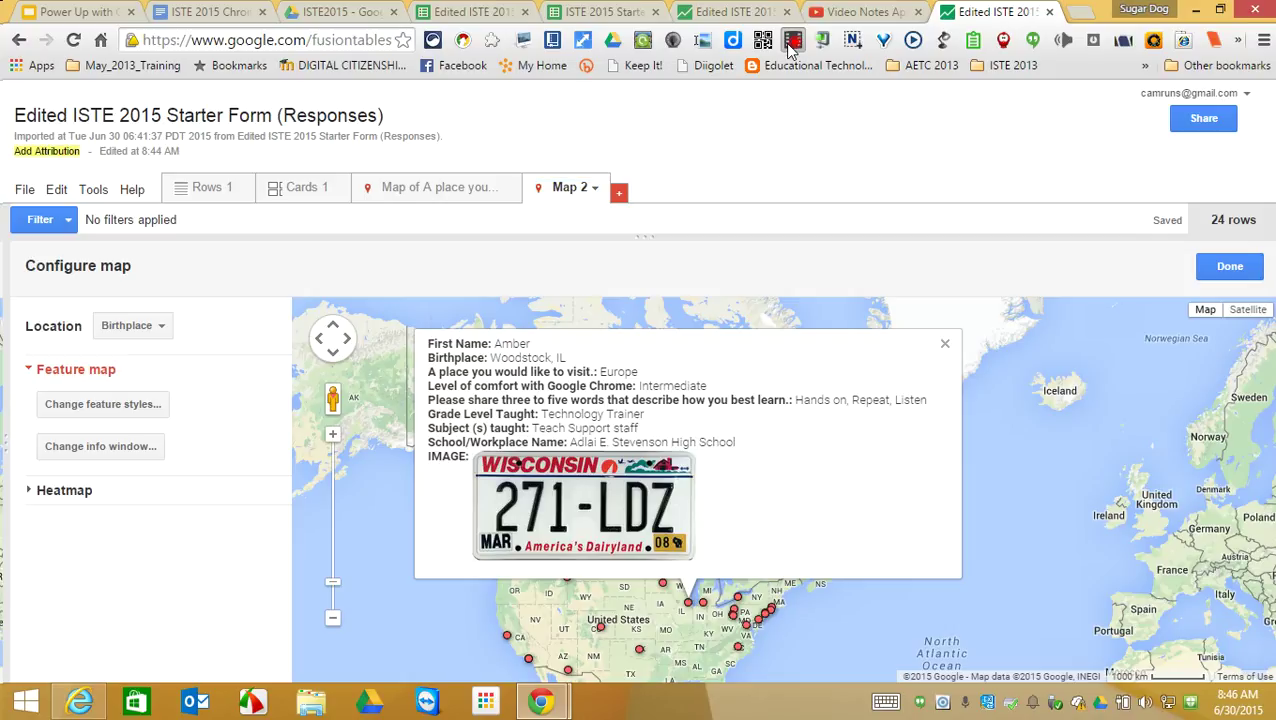